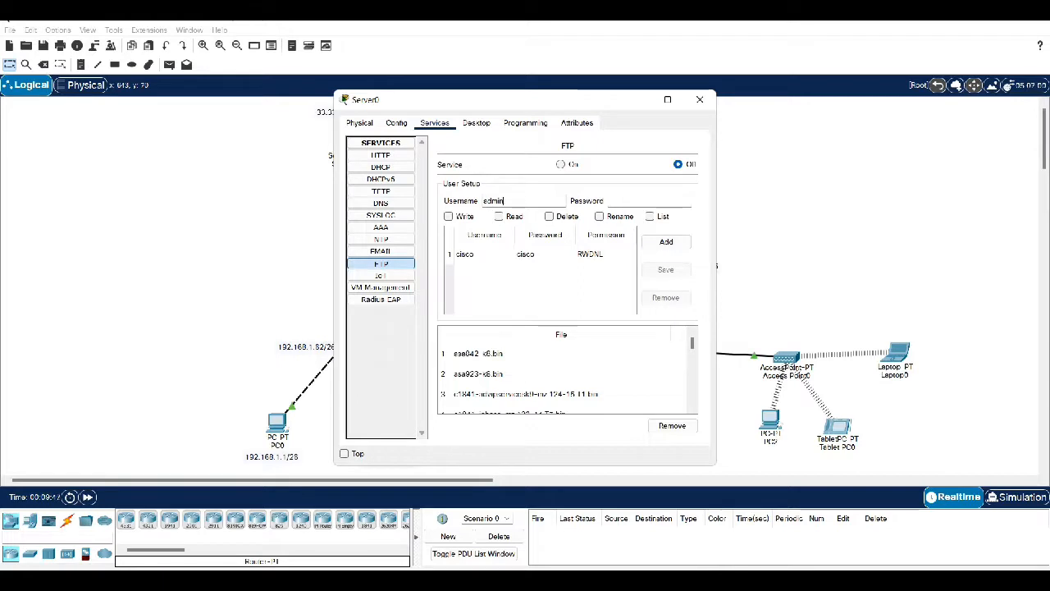
# Enter the new FTP user's password and grant Write, Read, Delete, Rename and List rights
pyautogui.press('Tab')
pyautogui.write('admin')
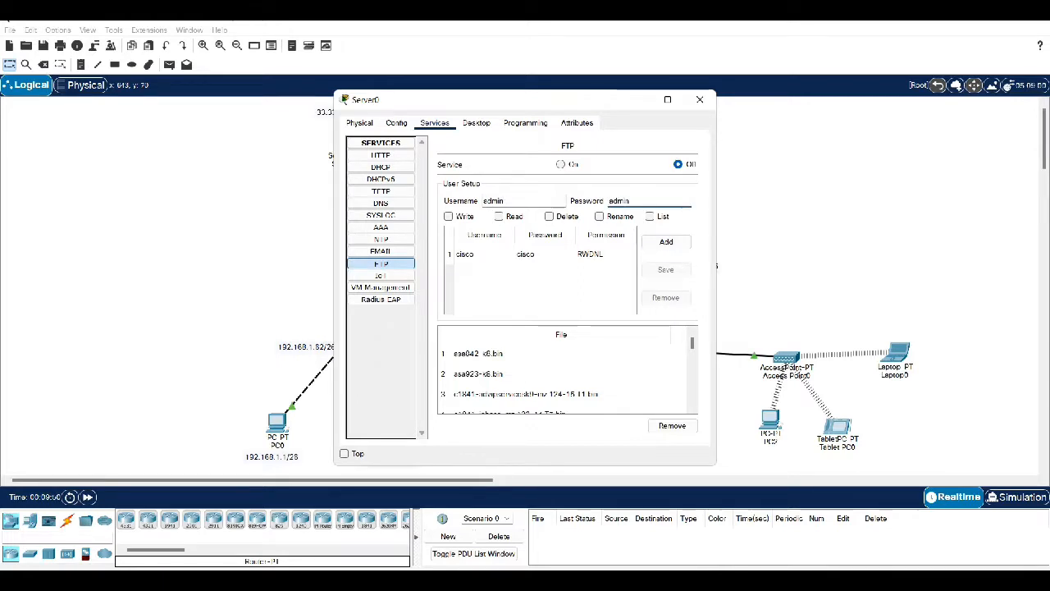
pyautogui.click(449, 217)
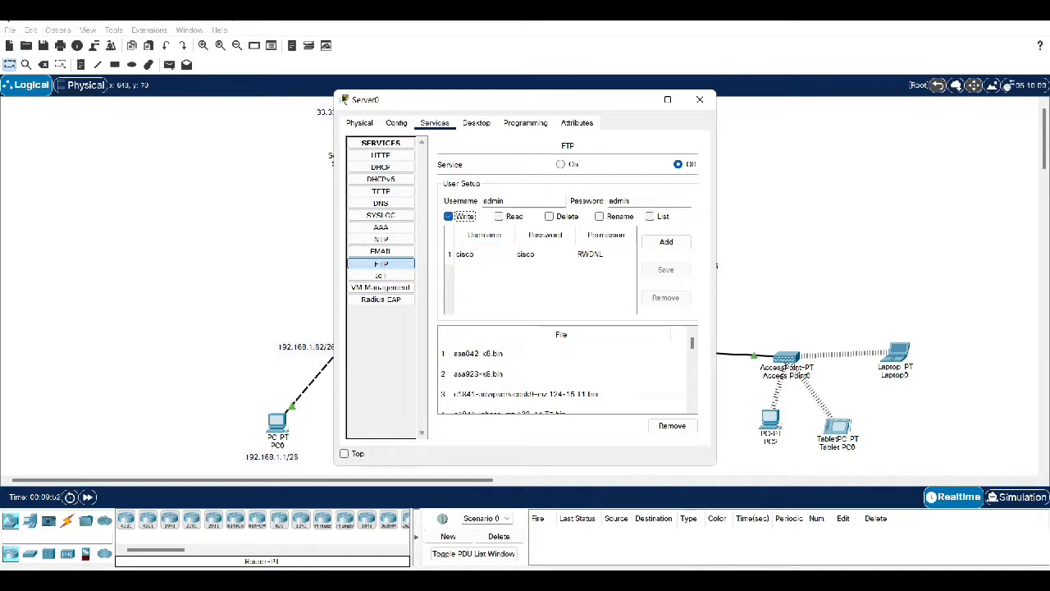
pyautogui.click(499, 217)
pyautogui.click(549, 216)
pyautogui.click(599, 216)
pyautogui.click(649, 216)
# Switch Server0's FTP service On and add the new user to the FTP user list
pyautogui.click(560, 164)
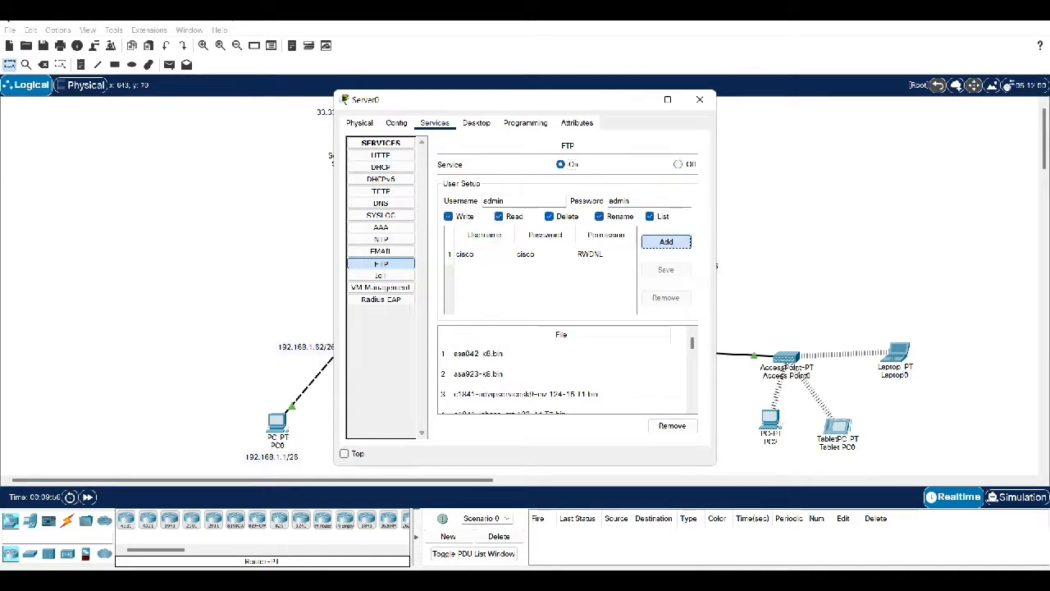
pyautogui.click(666, 242)
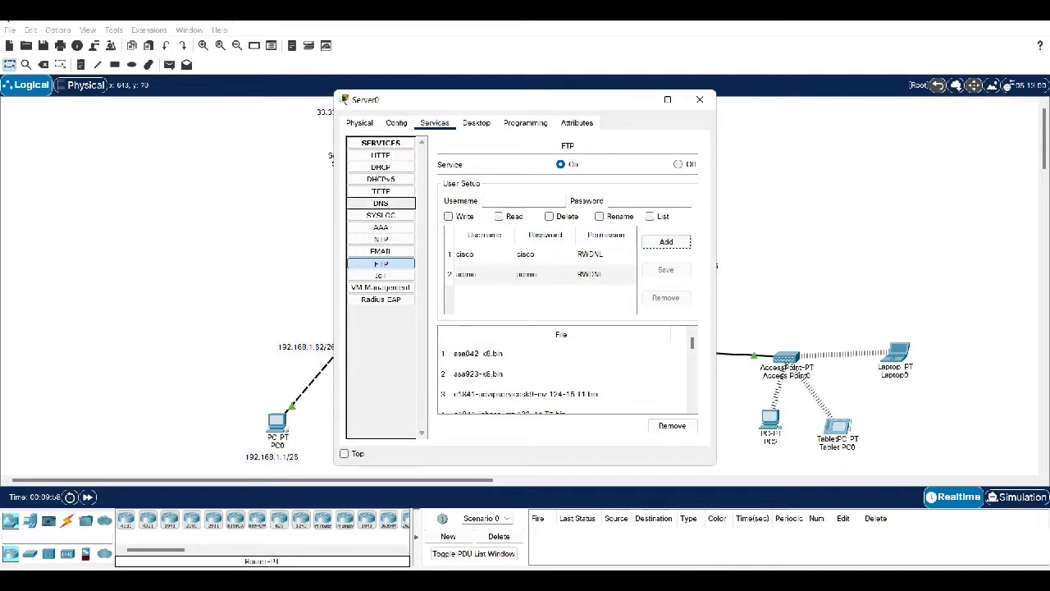
pyautogui.click(381, 202)
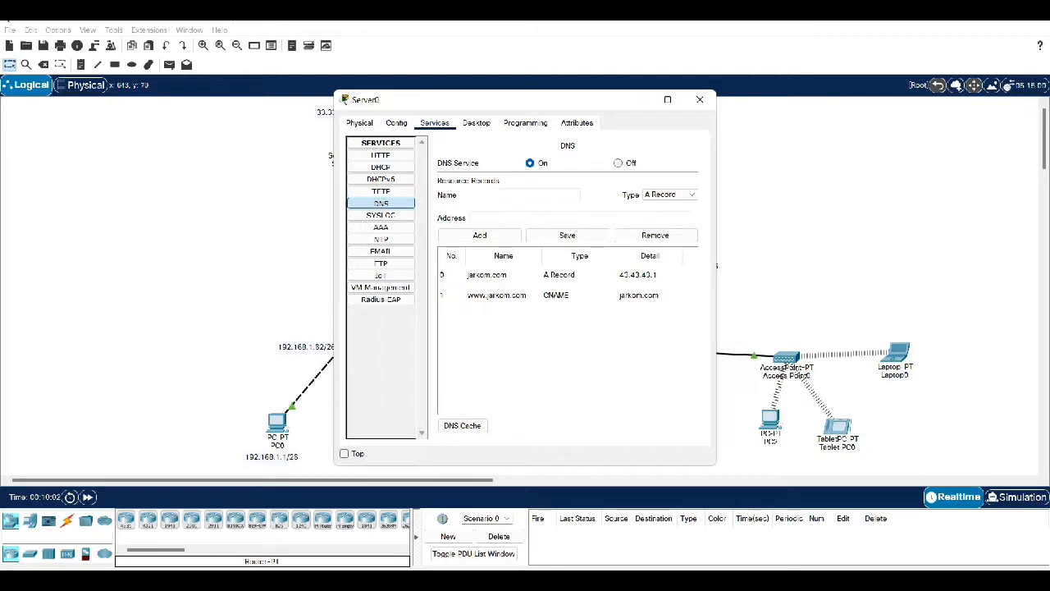
# Add a DNS record mapping ftp.jarkom.com to 33.33.33.1, then close Server0's window
pyautogui.write('ftp.jarkom.com')
pyautogui.click(476, 218)
pyautogui.write('33.33.33.1')
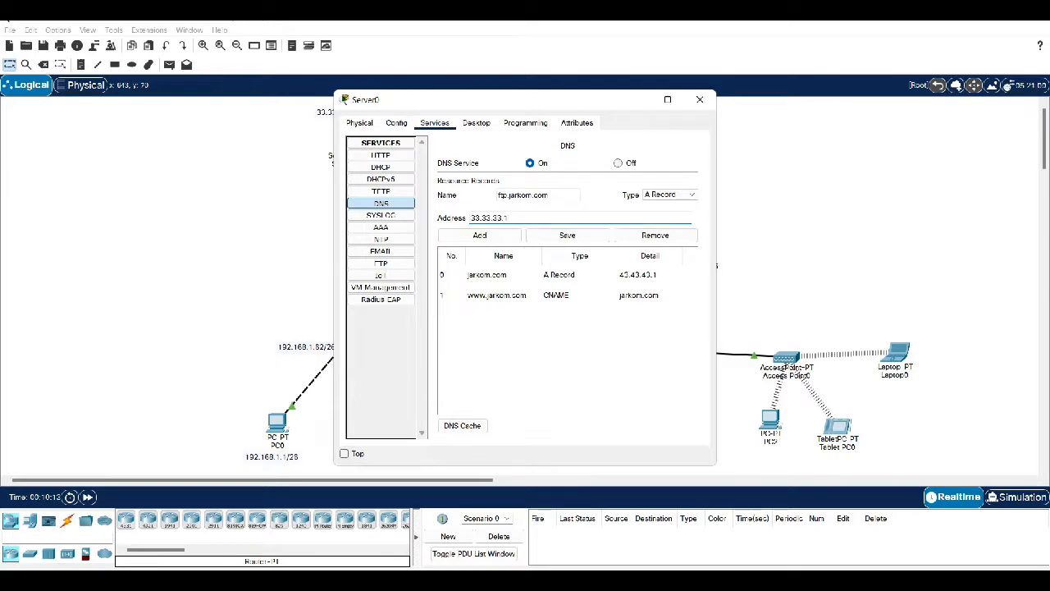
pyautogui.click(480, 235)
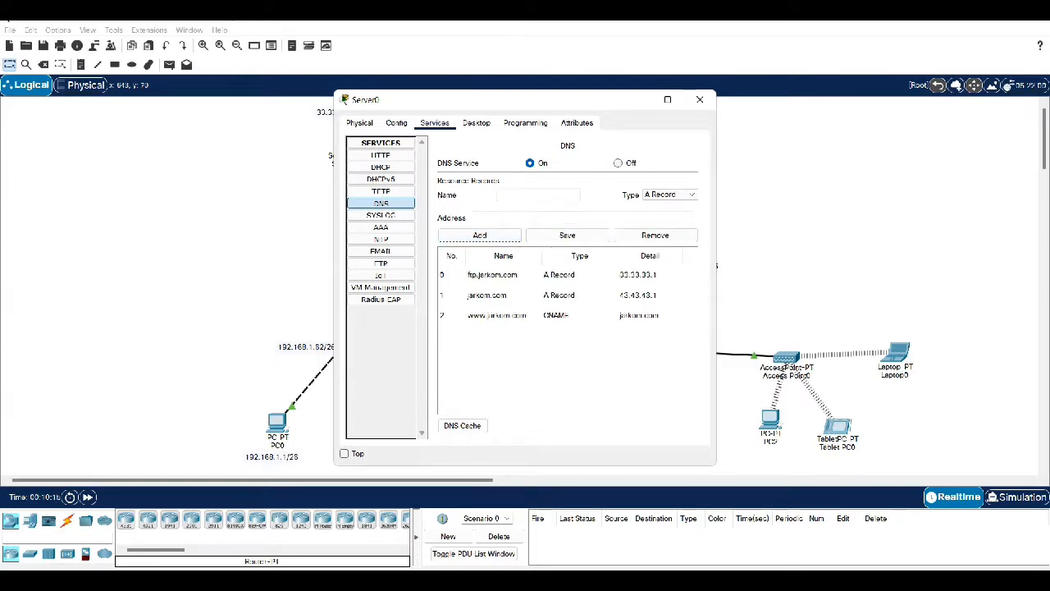
pyautogui.click(700, 99)
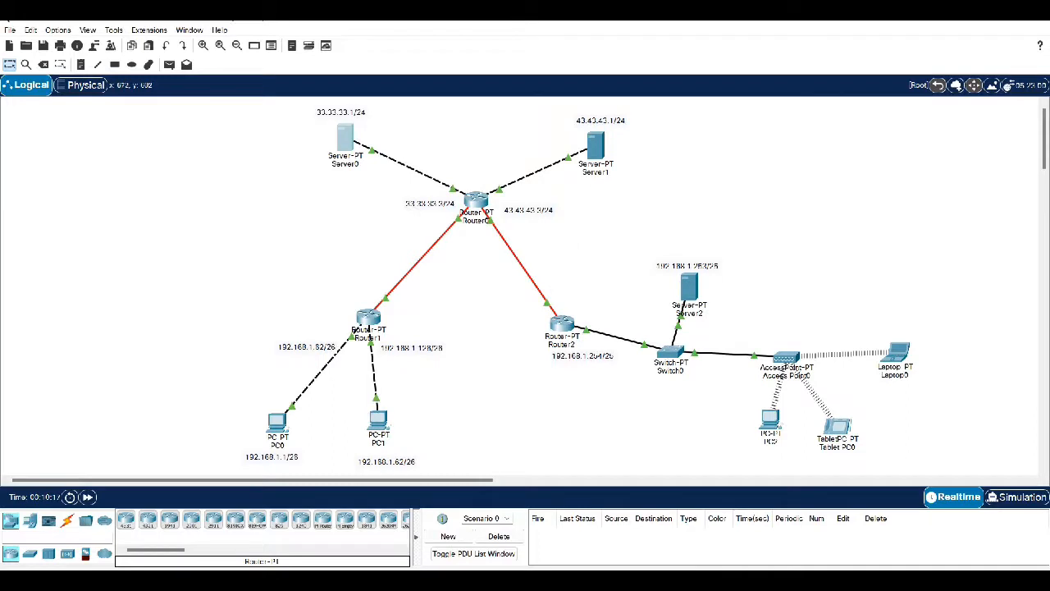
# Run the lookup of ftp.jarkom.com twice in PC0's Command Prompt, confirming 33.33.33.1
pyautogui.click(278, 421)
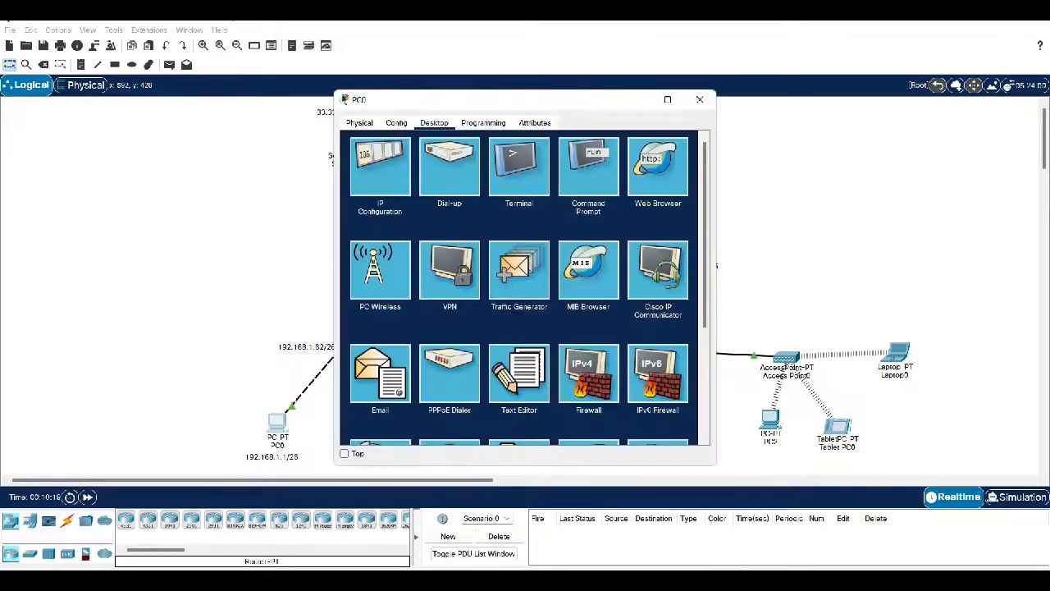
pyautogui.click(589, 167)
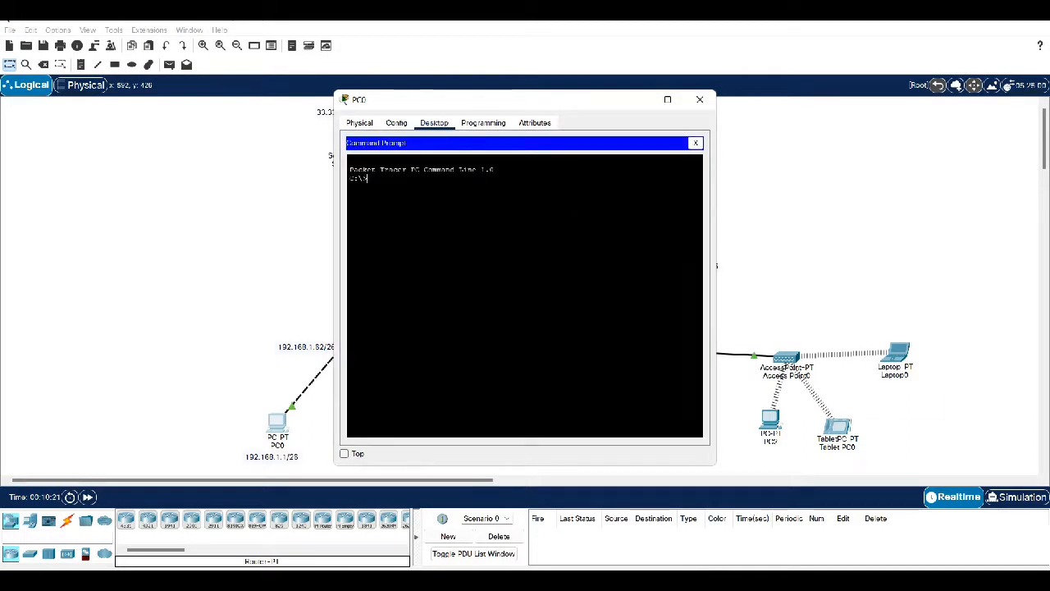
pyautogui.write('pi')
pyautogui.write('lookup ')
pyautogui.write('ftp')
pyautogui.write('.jarkom')
pyautogui.write('.com')
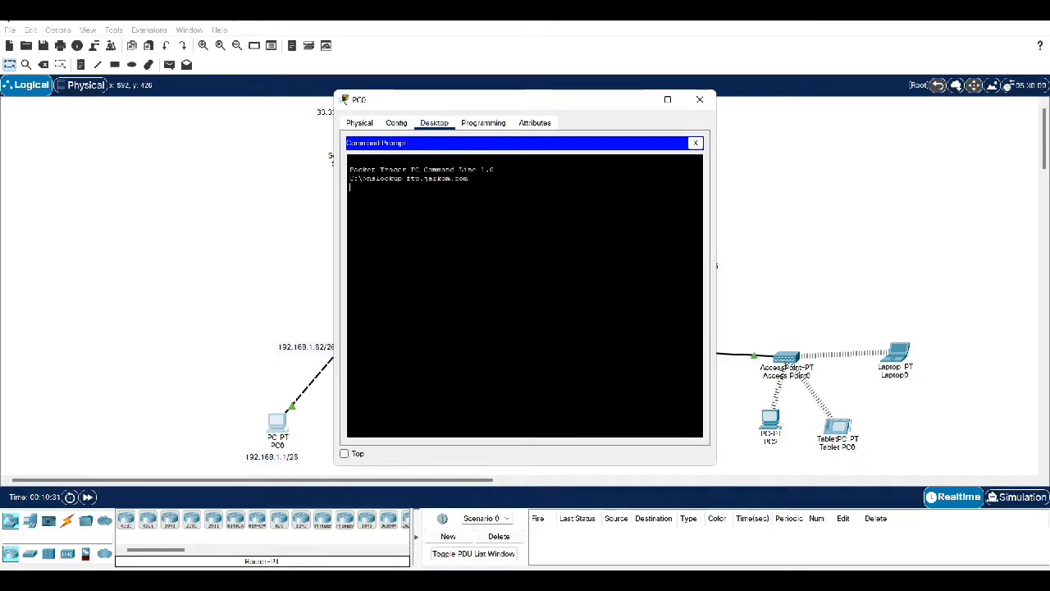
pyautogui.press('Return')
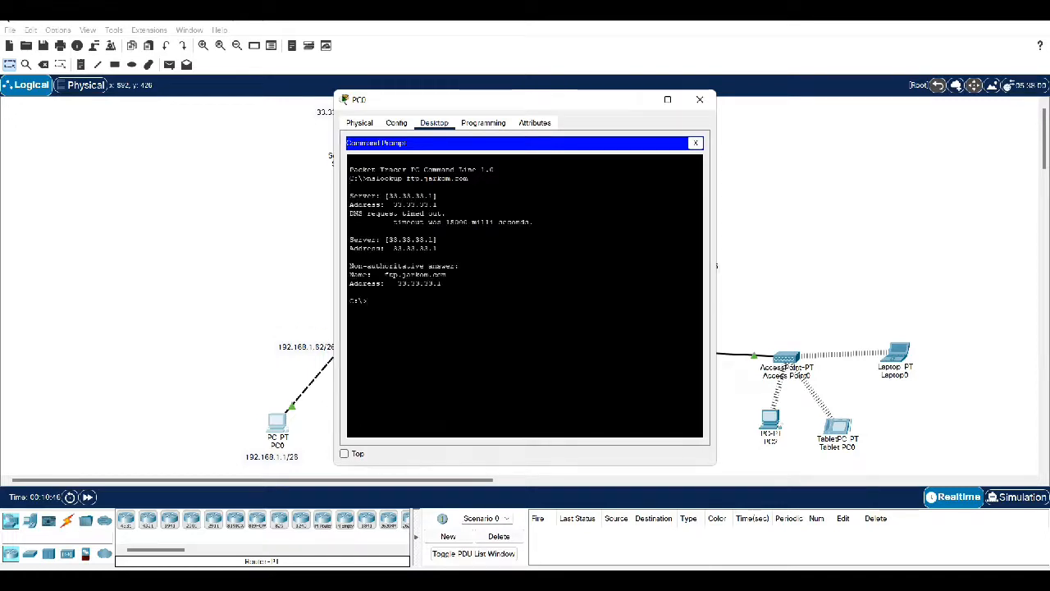
pyautogui.press('Up')
pyautogui.press('Return')
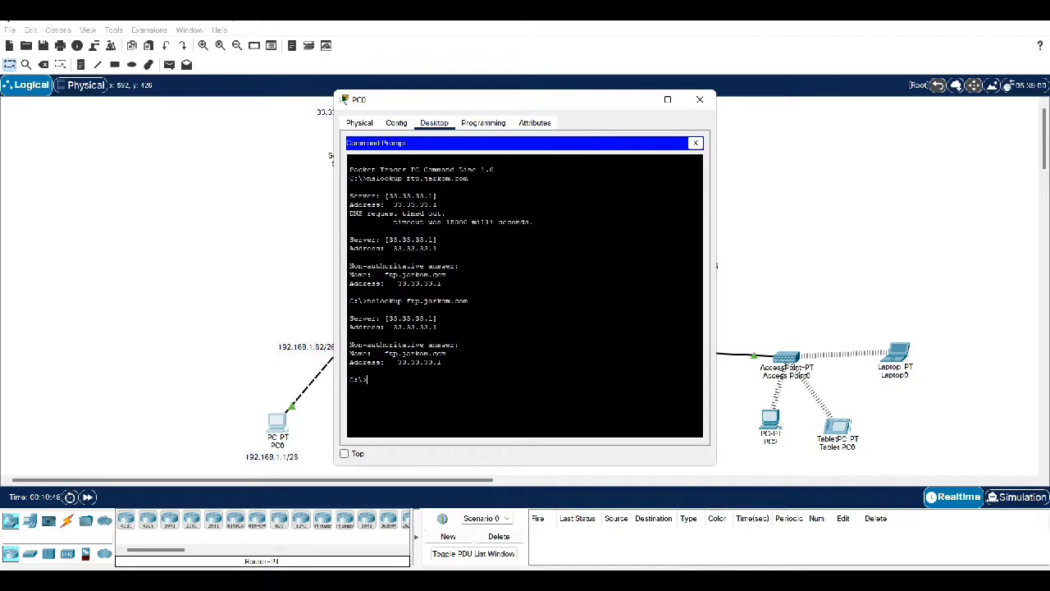
pyautogui.click(396, 122)
pyautogui.click(434, 122)
# Write the line 'File dari PC 0' in PC0's Text Editor
pyautogui.click(695, 143)
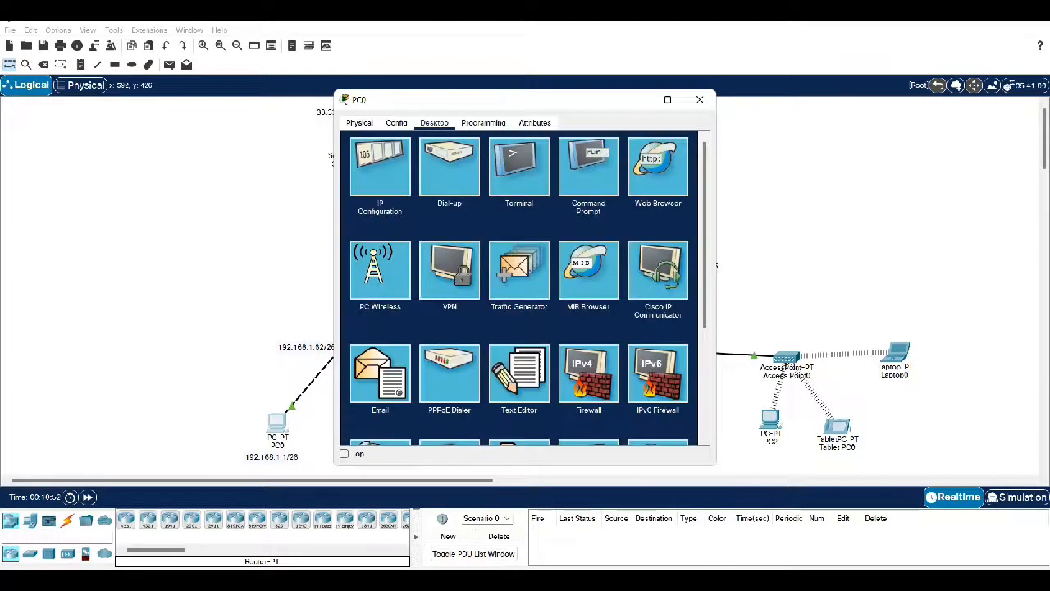
pyautogui.click(518, 373)
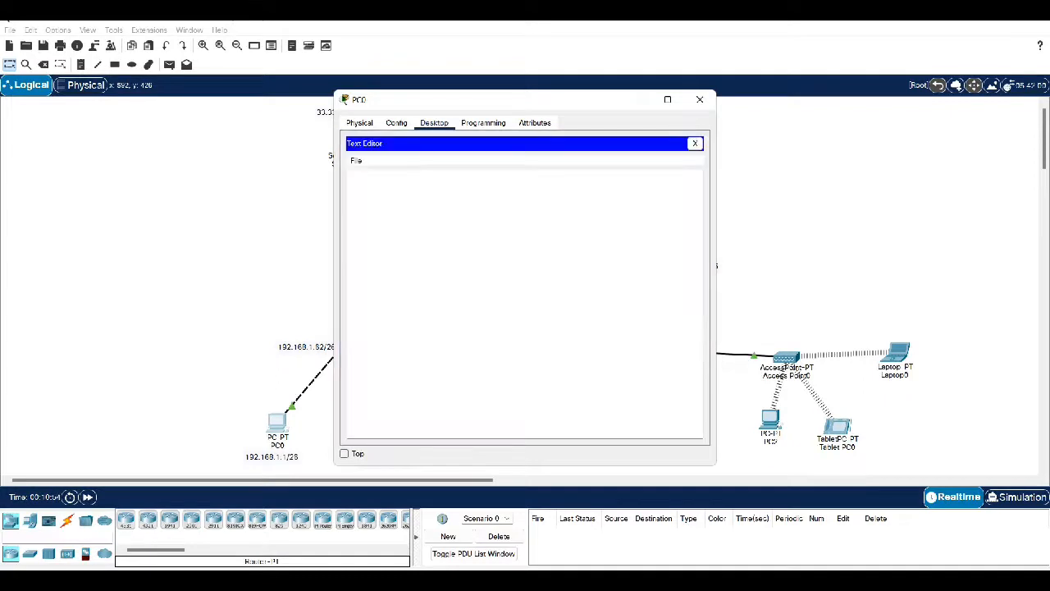
pyautogui.click(349, 177)
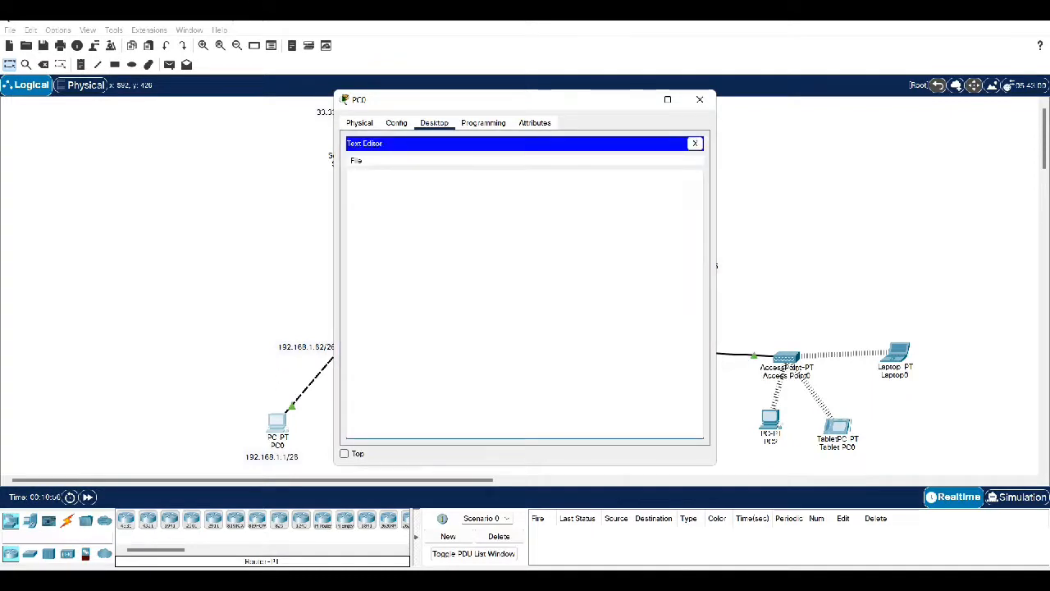
pyautogui.press('capslock')
pyautogui.press('capslock')
pyautogui.write('File')
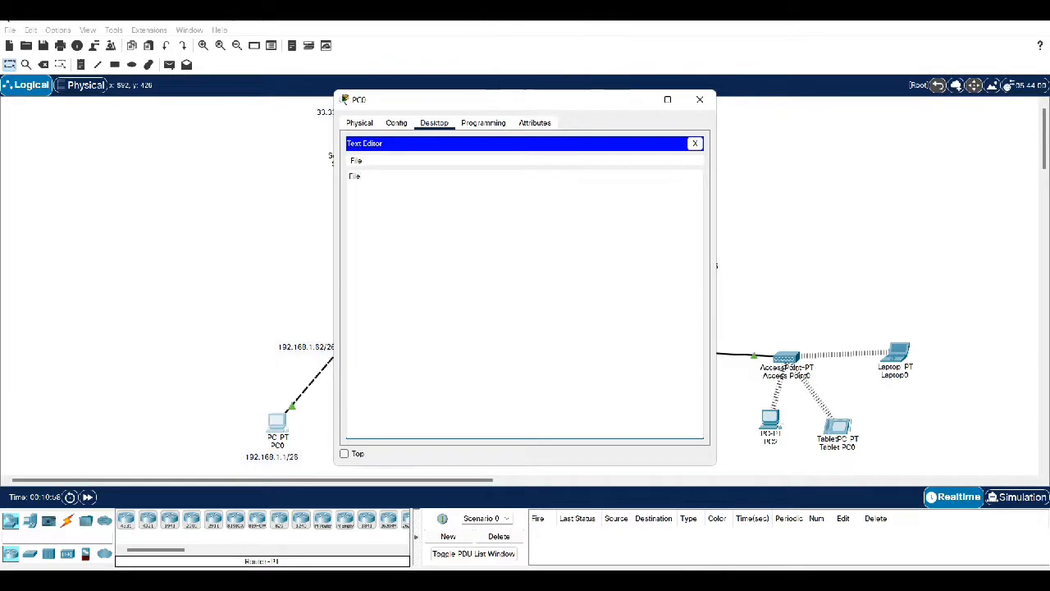
pyautogui.press('capslock')
pyautogui.write('PC')
pyautogui.press('capslock')
pyautogui.write('0')
pyautogui.write('dr')
pyautogui.write('ri')
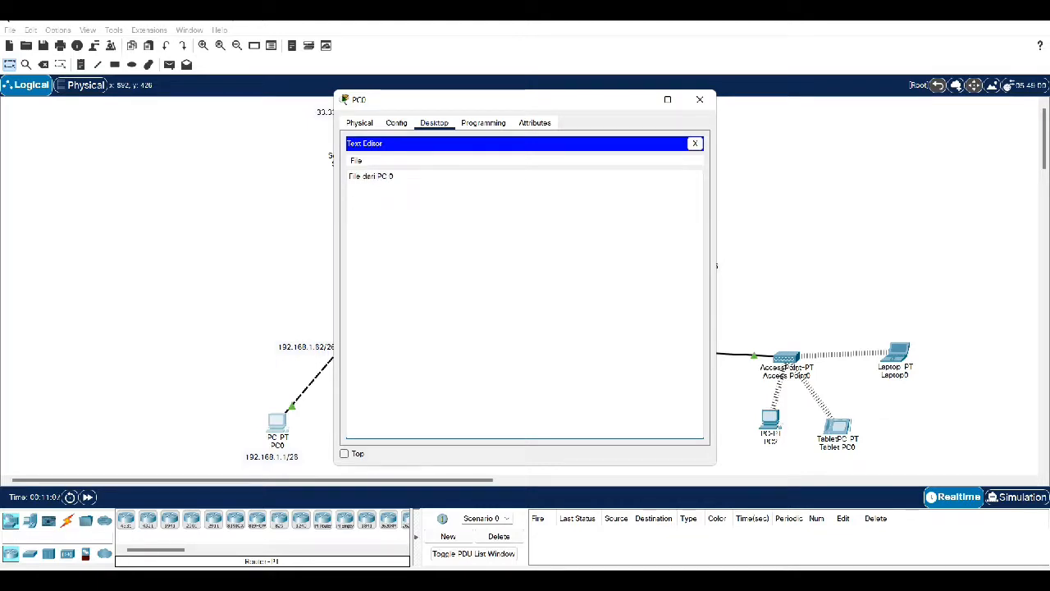
# Save the note as ftp.txt and close the Text Editor
pyautogui.hotkey('ctrl', 's')
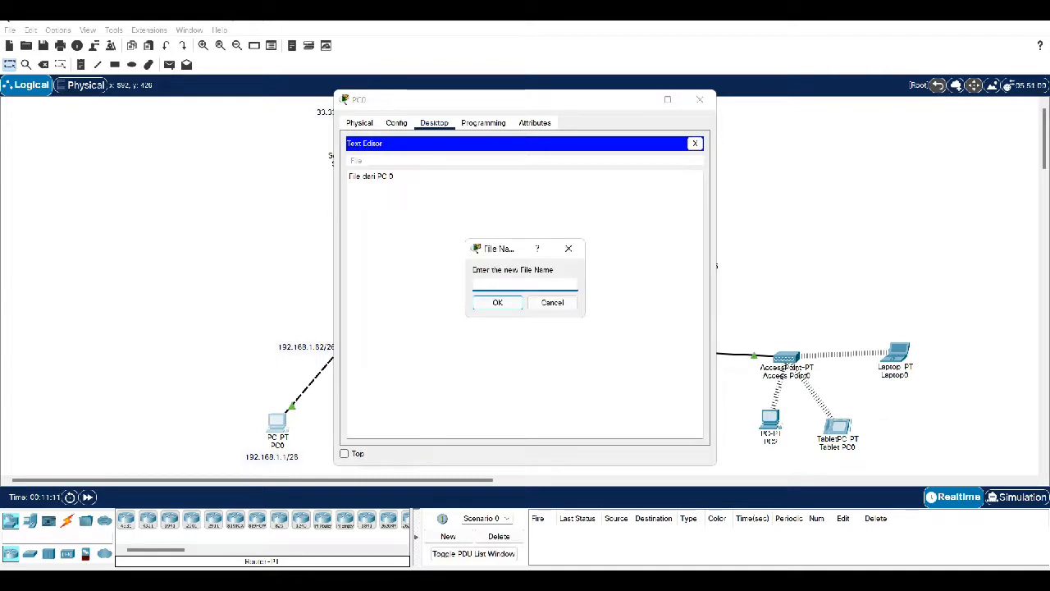
pyautogui.write('ftp.txt')
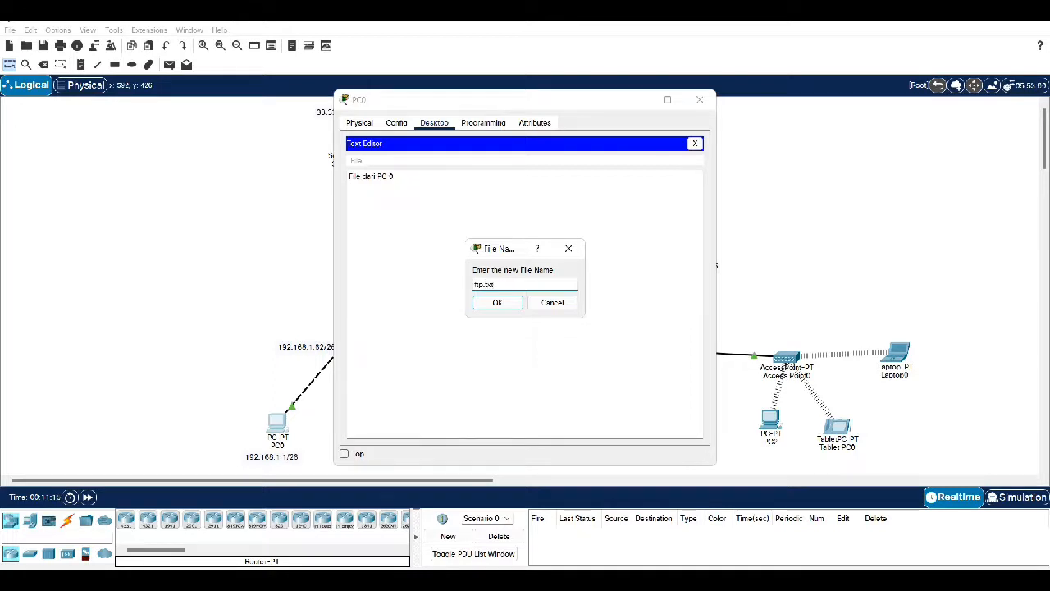
pyautogui.press('Return')
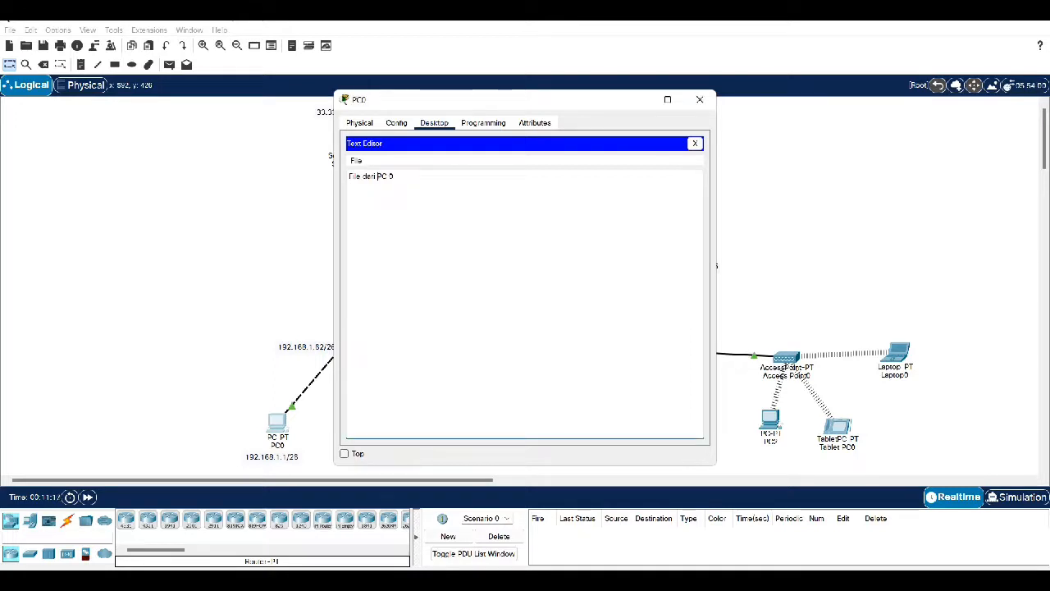
pyautogui.click(695, 144)
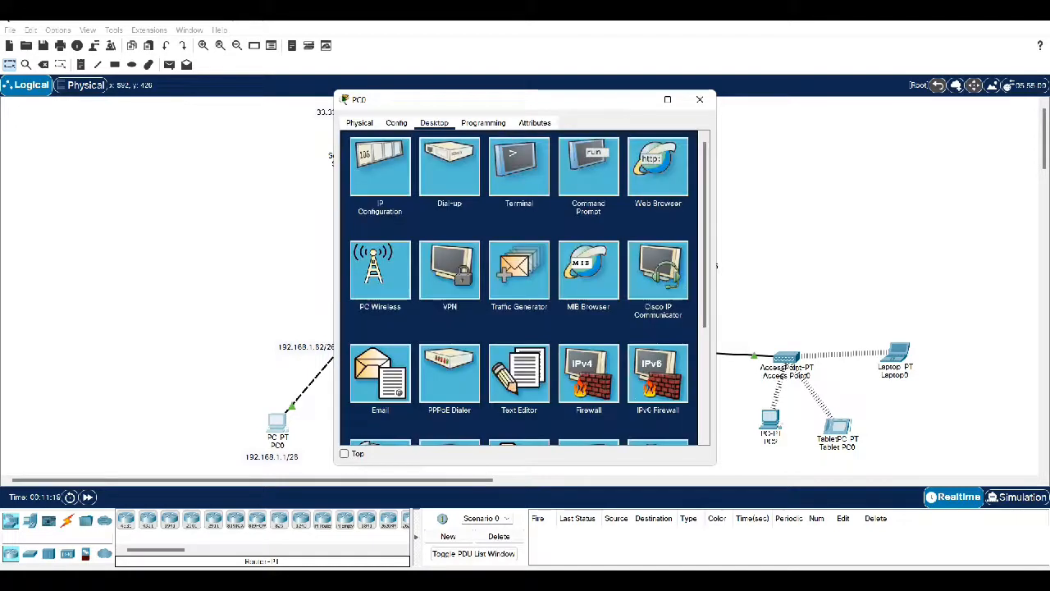
# From PC0's Command Prompt, connect to ftp.jarkom.com and log in with the FTP user's credentials
pyautogui.click(589, 167)
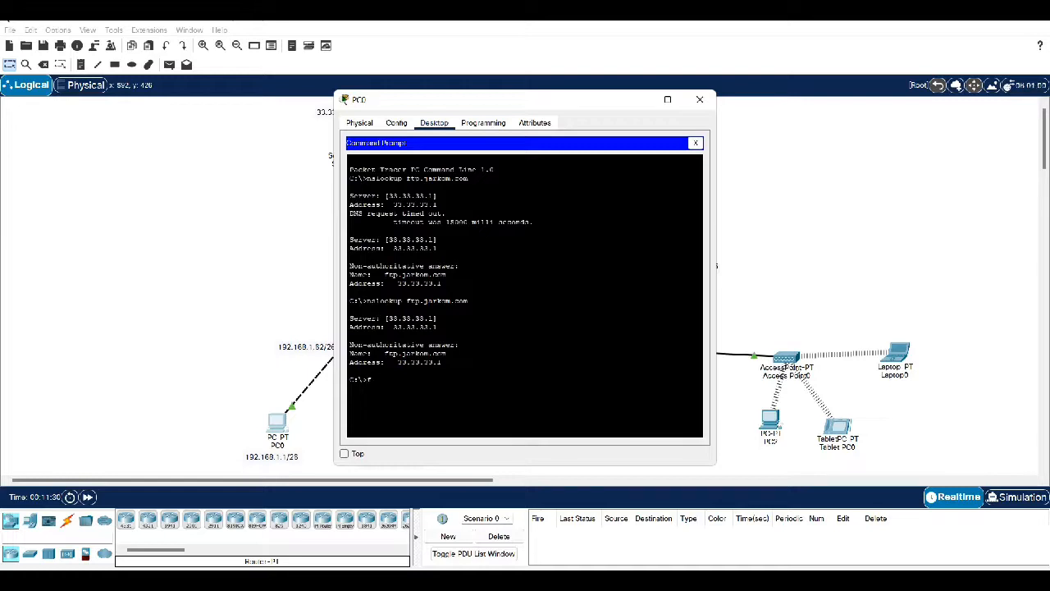
pyautogui.write('ftp ftp.jarkom.com')
pyautogui.press('Return')
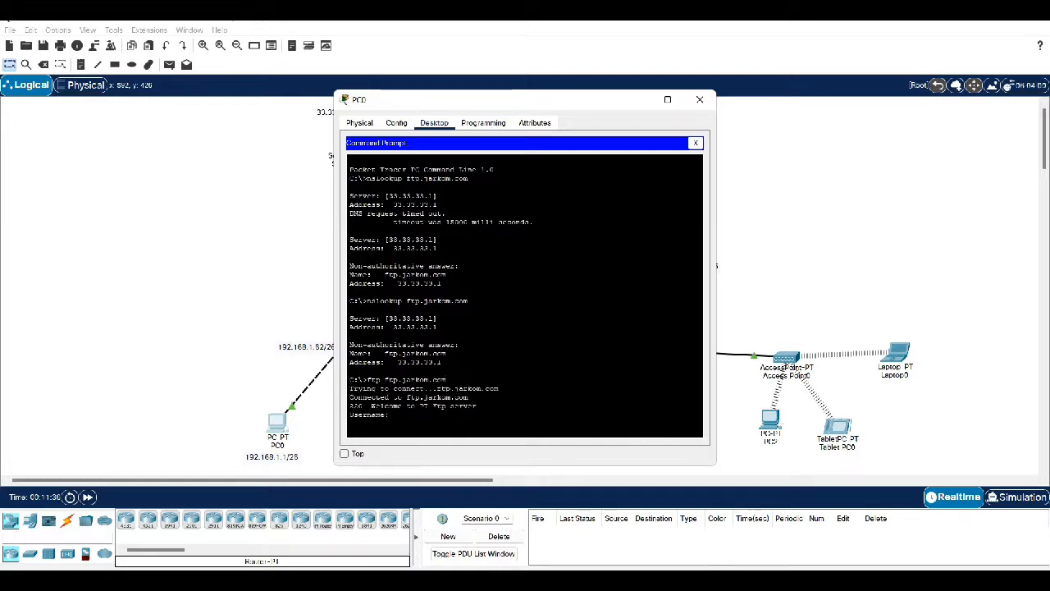
pyautogui.write('admin')
pyautogui.press('Return')
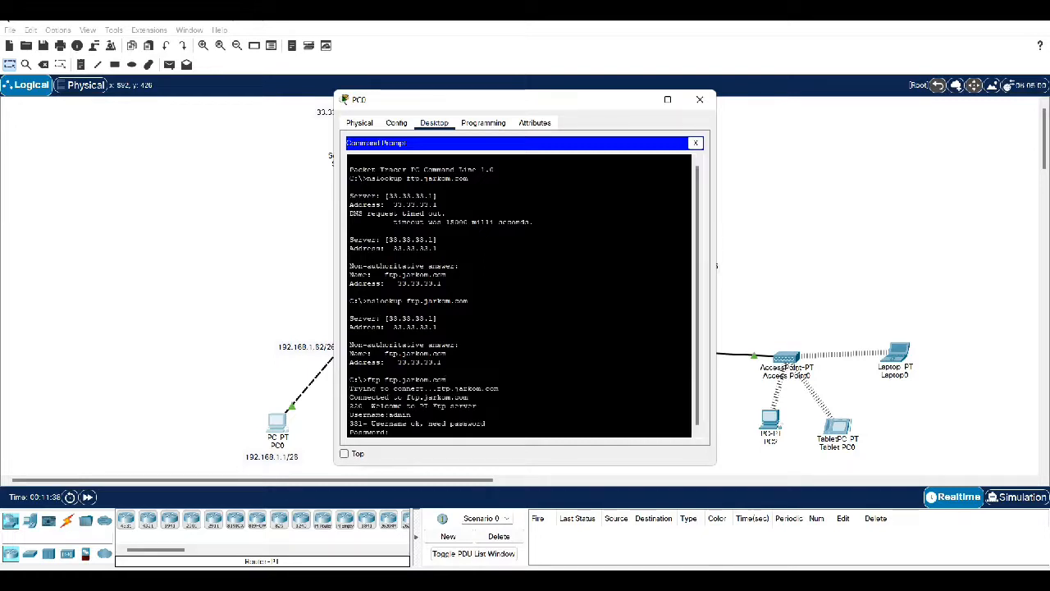
pyautogui.write('admin')
pyautogui.press('Return')
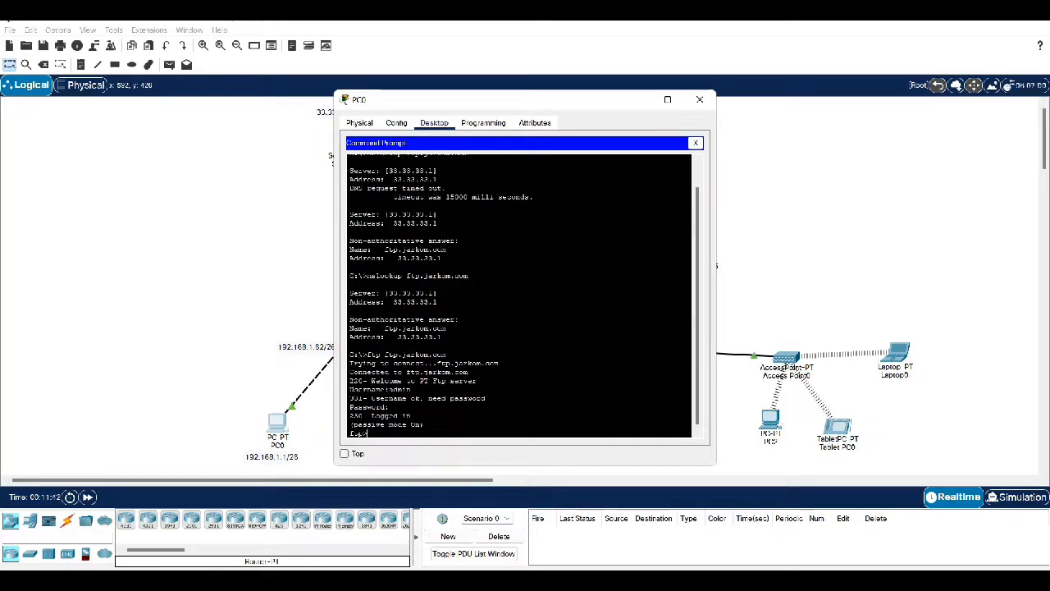
# Upload ftp.txt with put, quit the FTP session, and close PC0's windows
pyautogui.write('put')
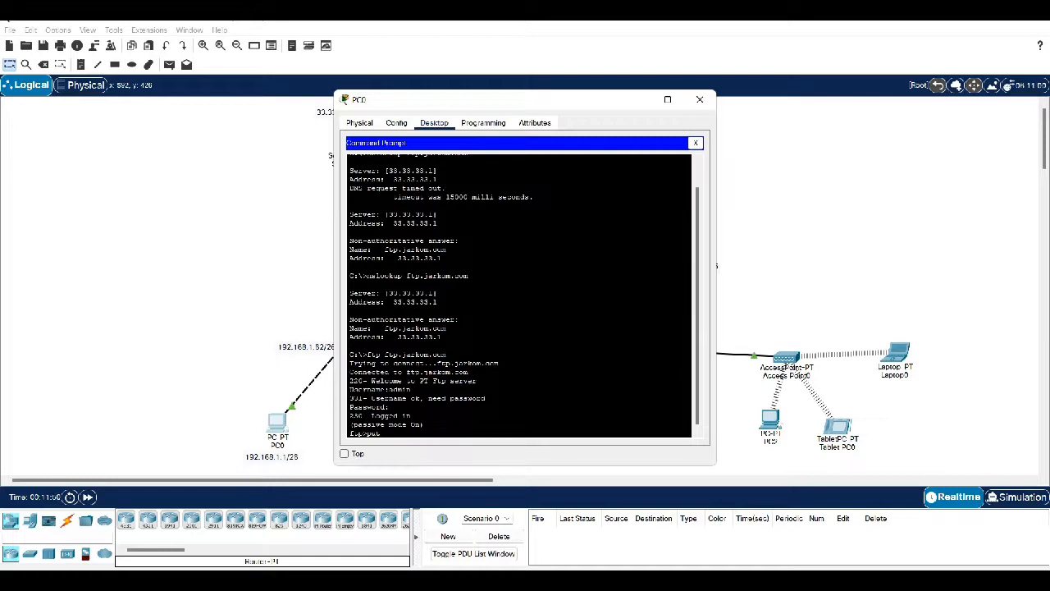
pyautogui.write('fip')
pyautogui.write('.txt')
pyautogui.press('Return')
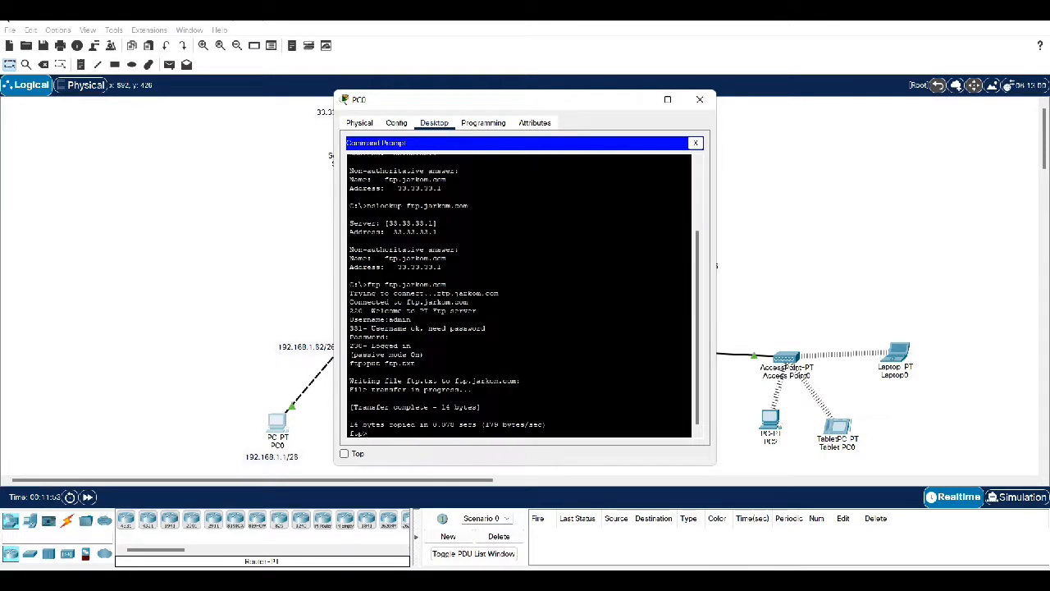
pyautogui.write('quit')
pyautogui.press('Return')
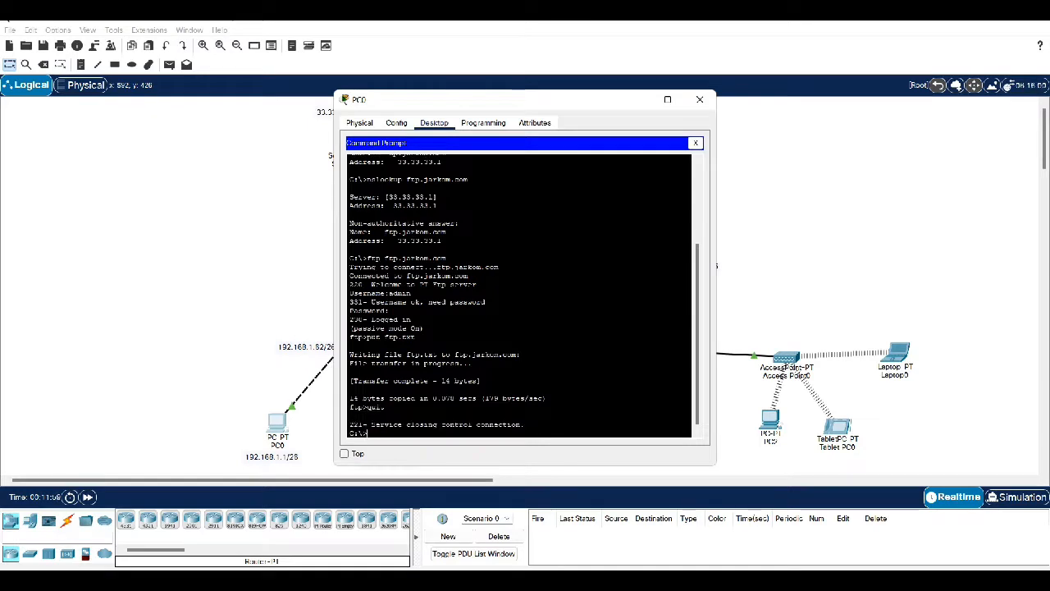
pyautogui.click(695, 142)
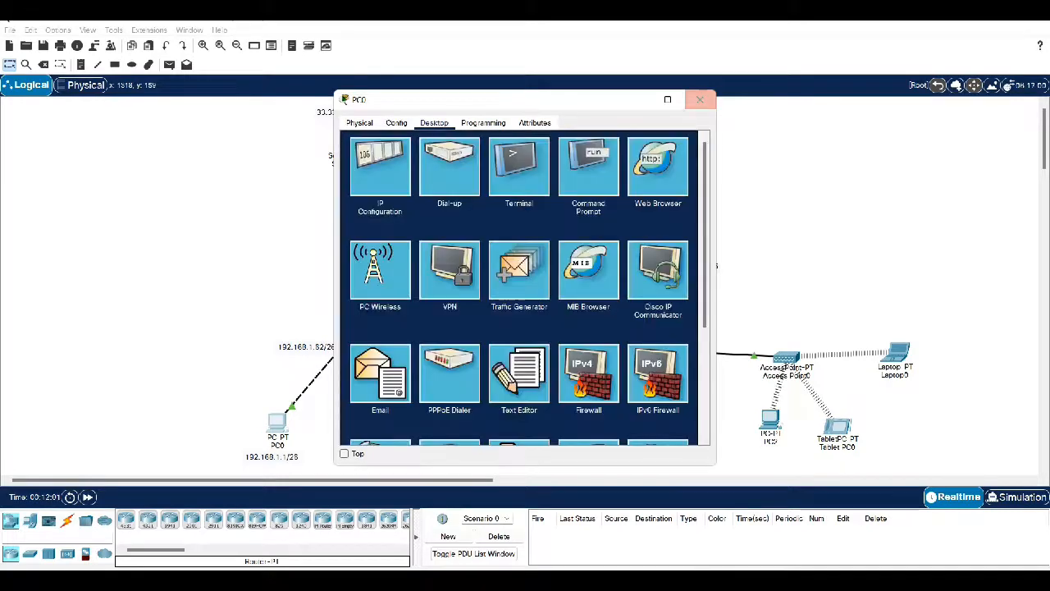
pyautogui.click(699, 100)
# From PC2's Command Prompt, connect to ftp.jarkom.com and log in as the FTP user
pyautogui.click(769, 420)
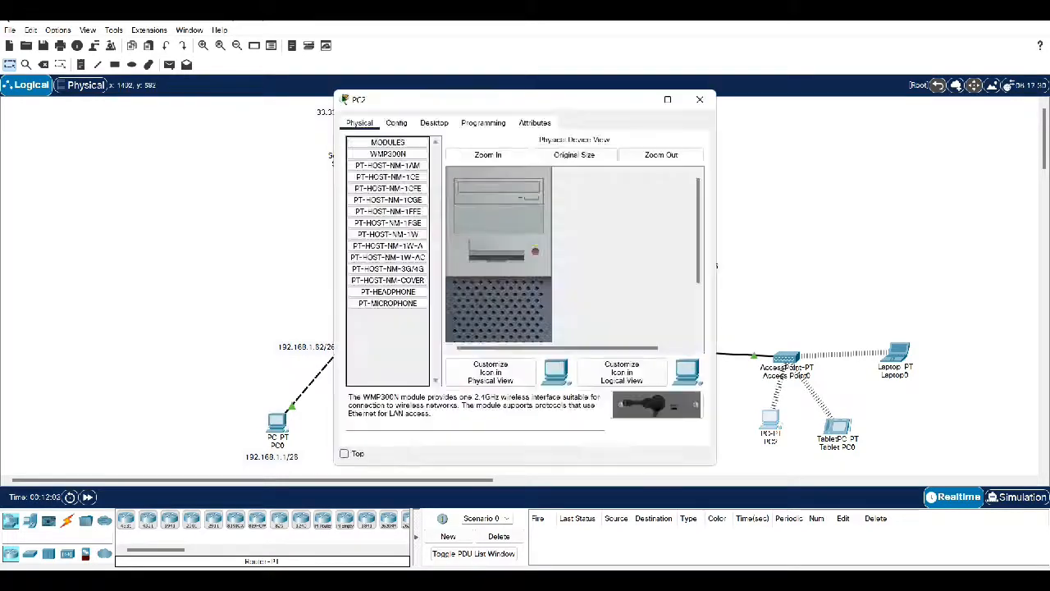
pyautogui.click(434, 123)
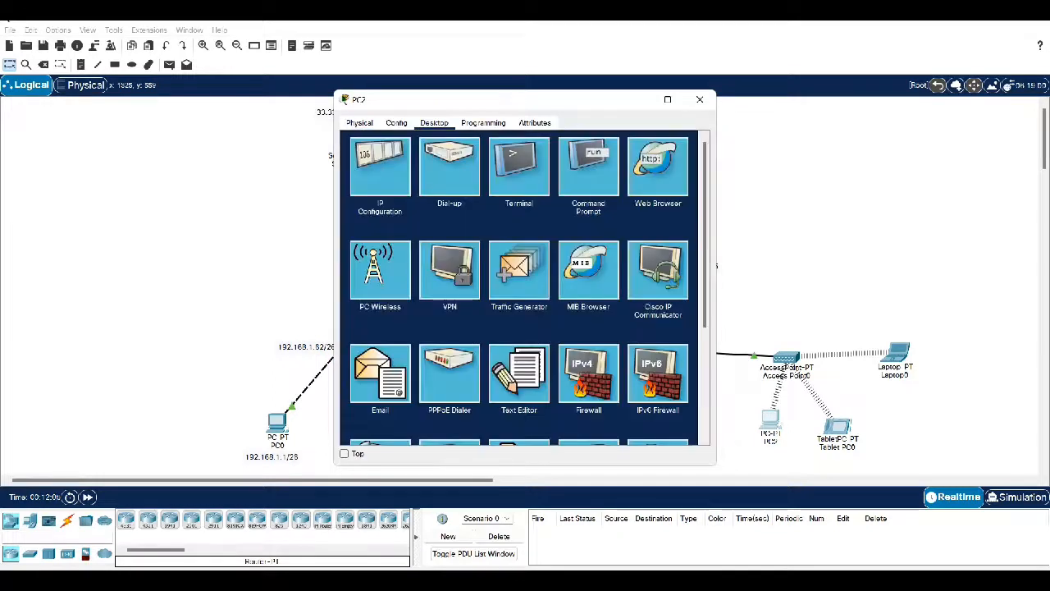
pyautogui.click(588, 168)
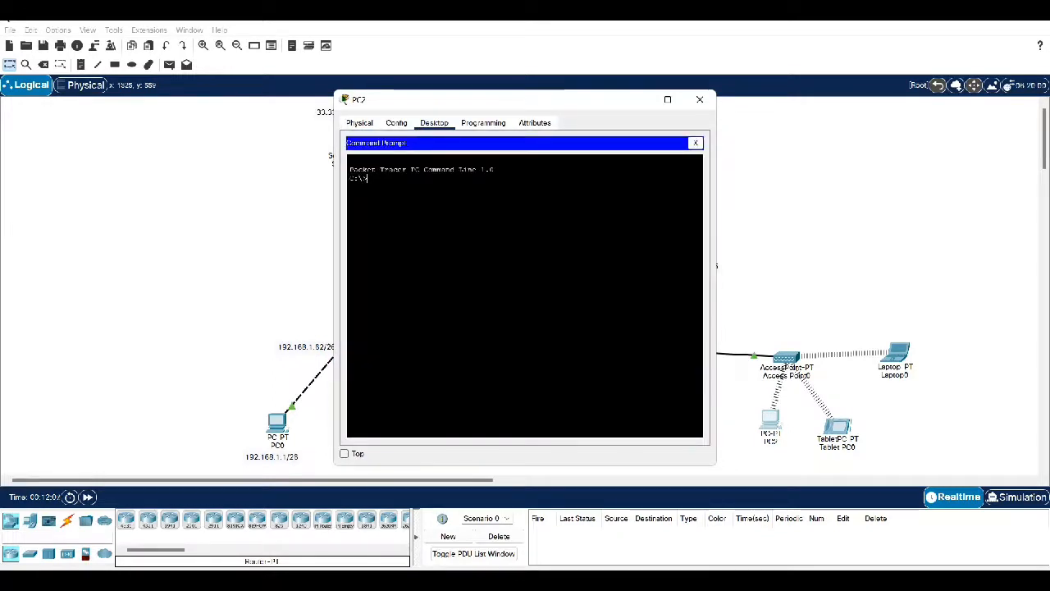
pyautogui.write('ftp ftp.jarkom')
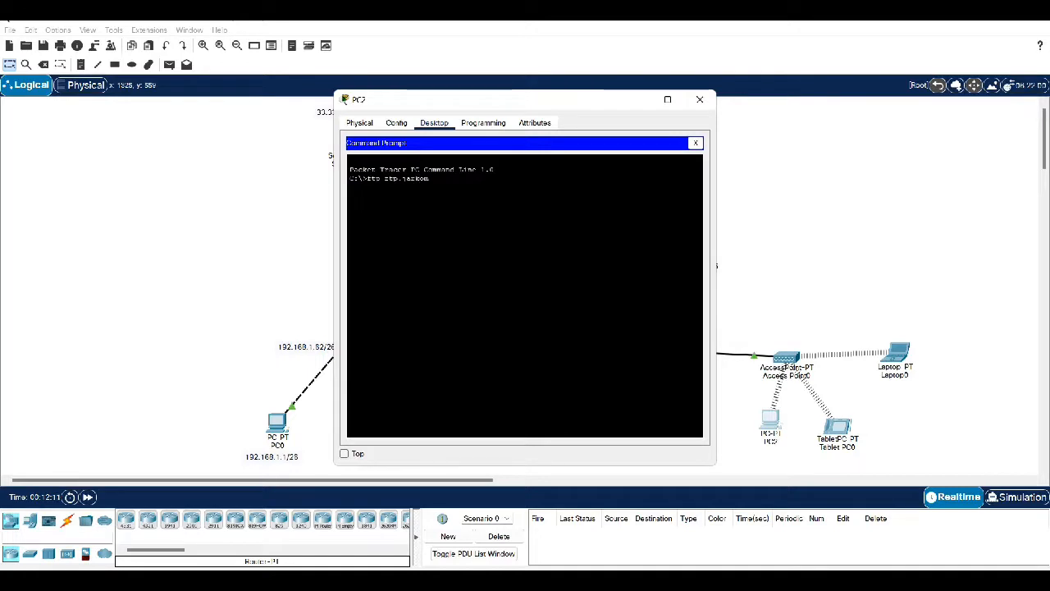
pyautogui.write('.com')
pyautogui.press('Return')
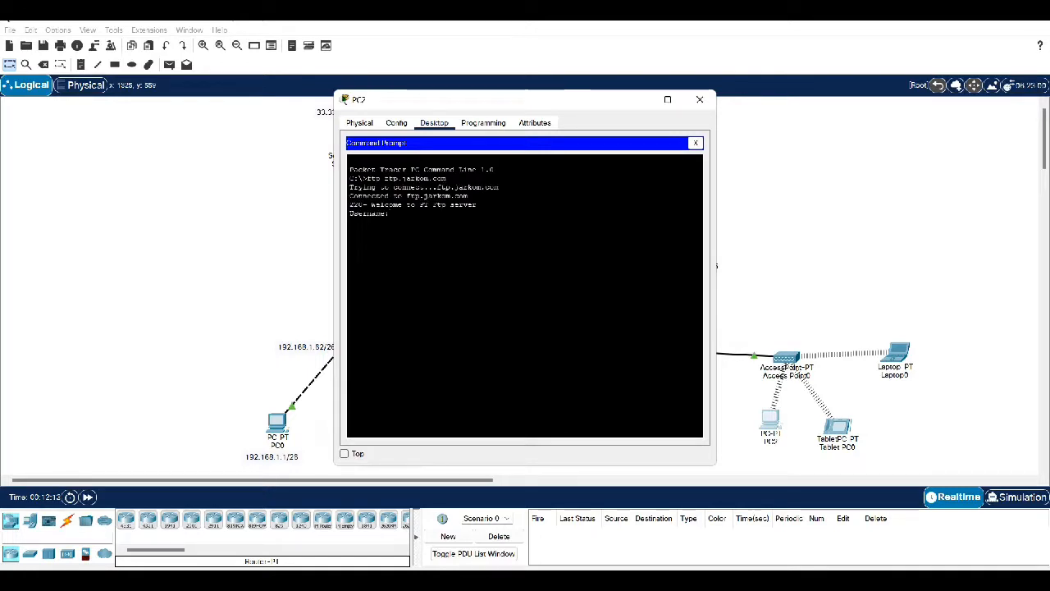
pyautogui.write('admi')
pyautogui.write('n')
pyautogui.press('Return')
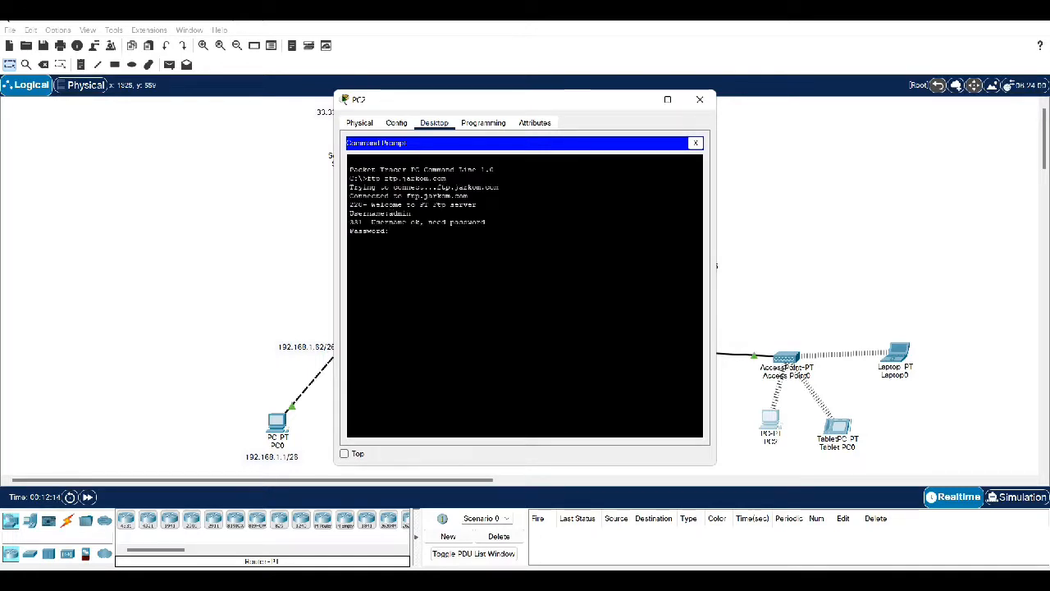
pyautogui.press('Return')
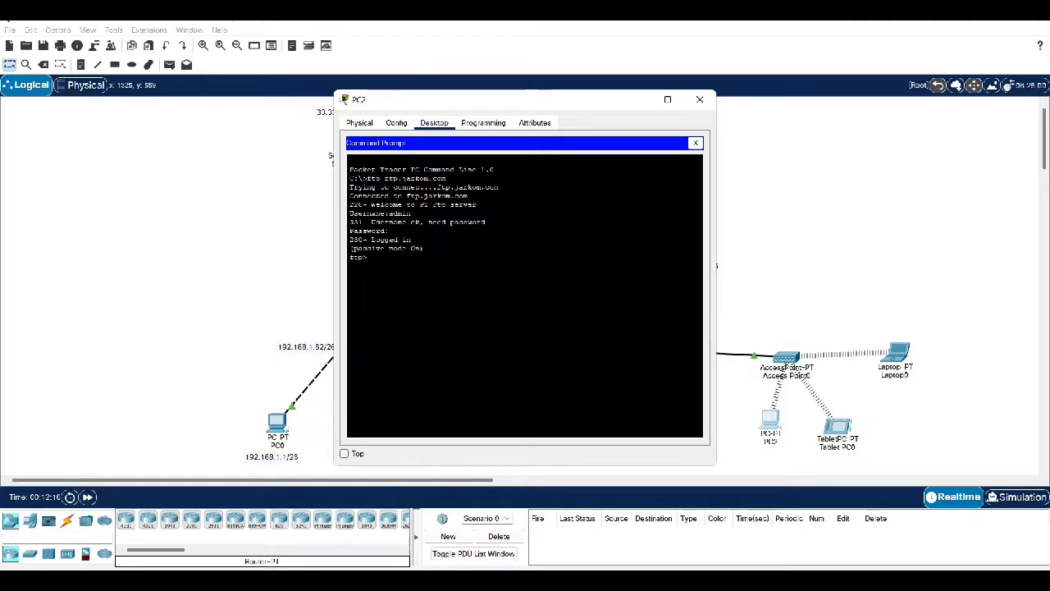
# Download ftp.txt with get and quit the FTP session
pyautogui.write('get ftp.txt')
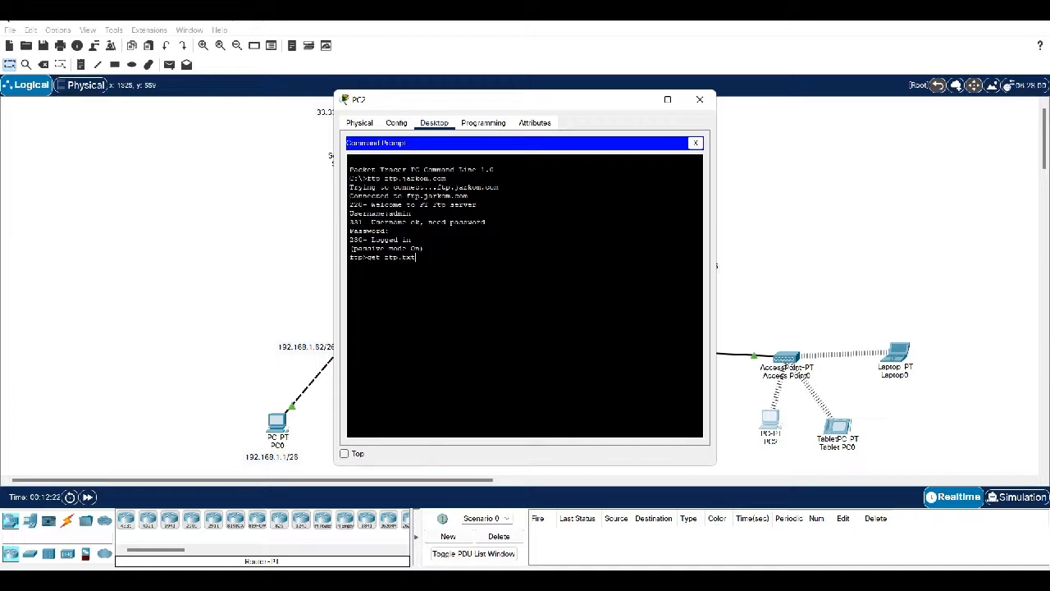
pyautogui.press('Return')
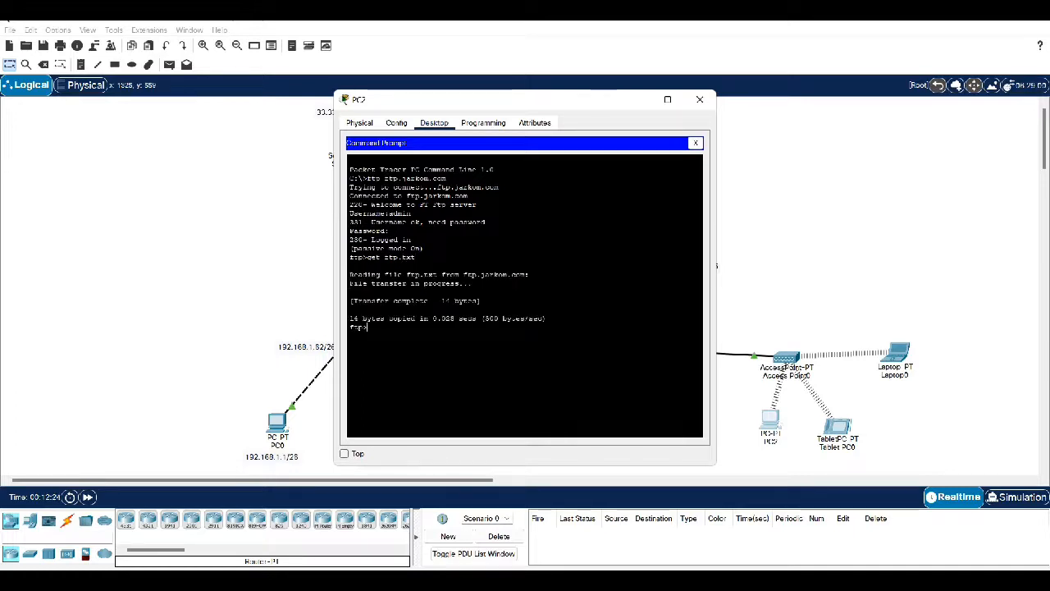
pyautogui.write('quit')
pyautogui.press('Return')
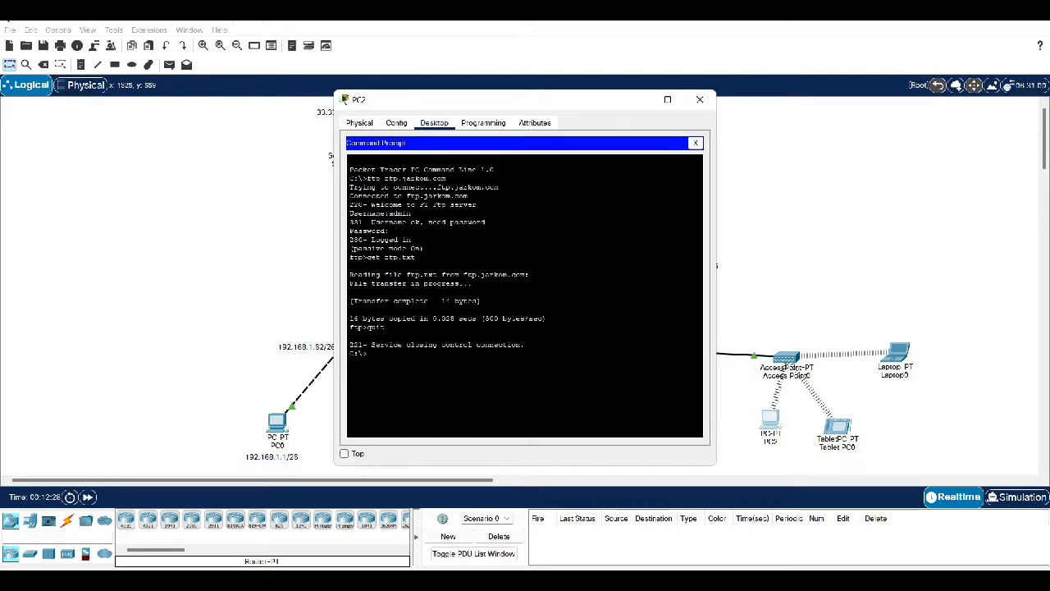
# Open ftp.txt in PC2's Text Editor, showing 'File dari PC 0', then close PC2's window
pyautogui.click(695, 142)
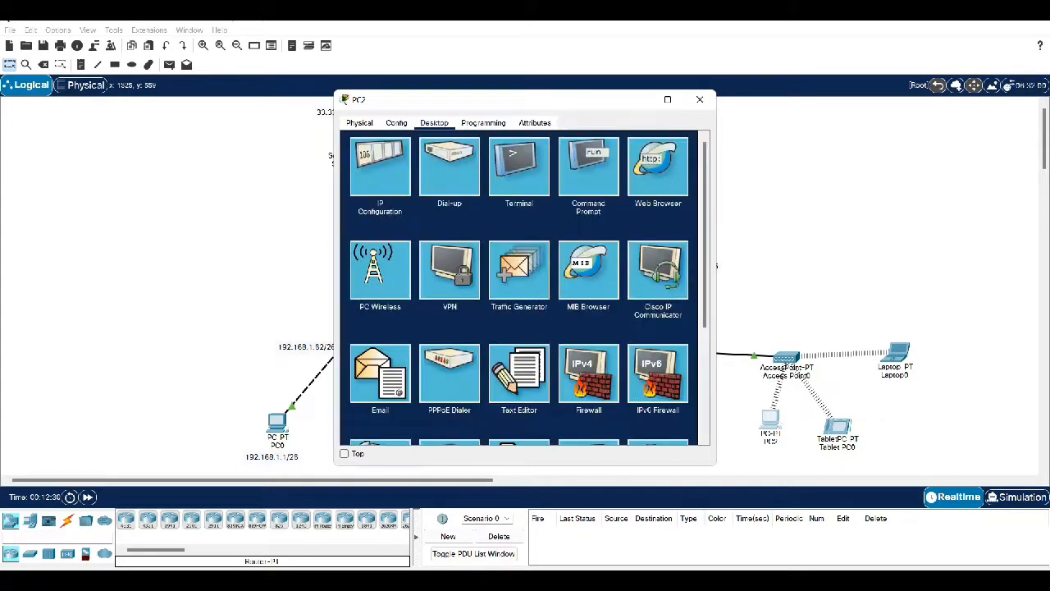
pyautogui.click(518, 374)
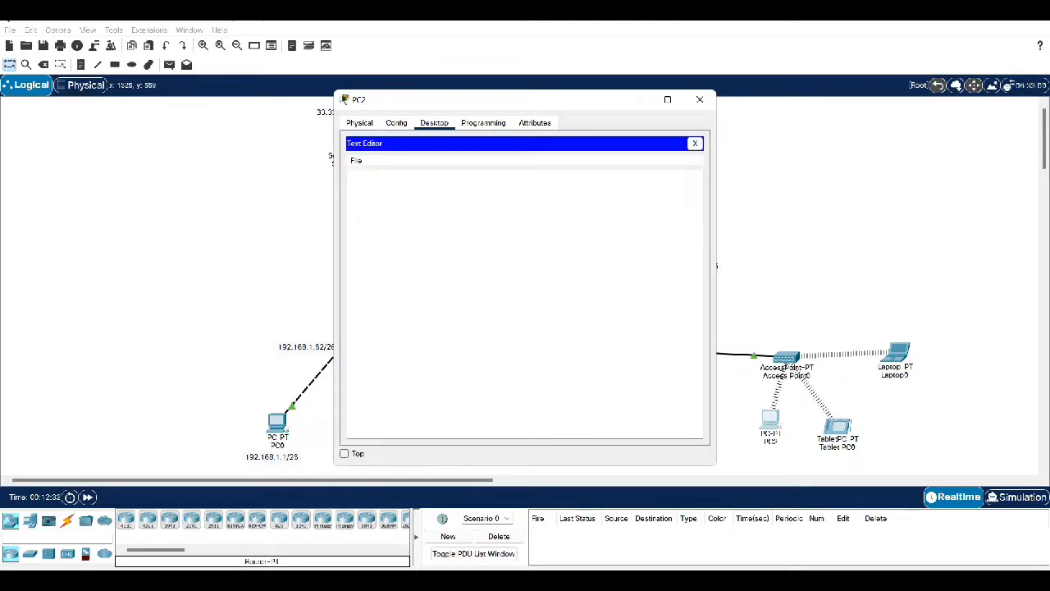
pyautogui.hotkey('ctrl', 'o')
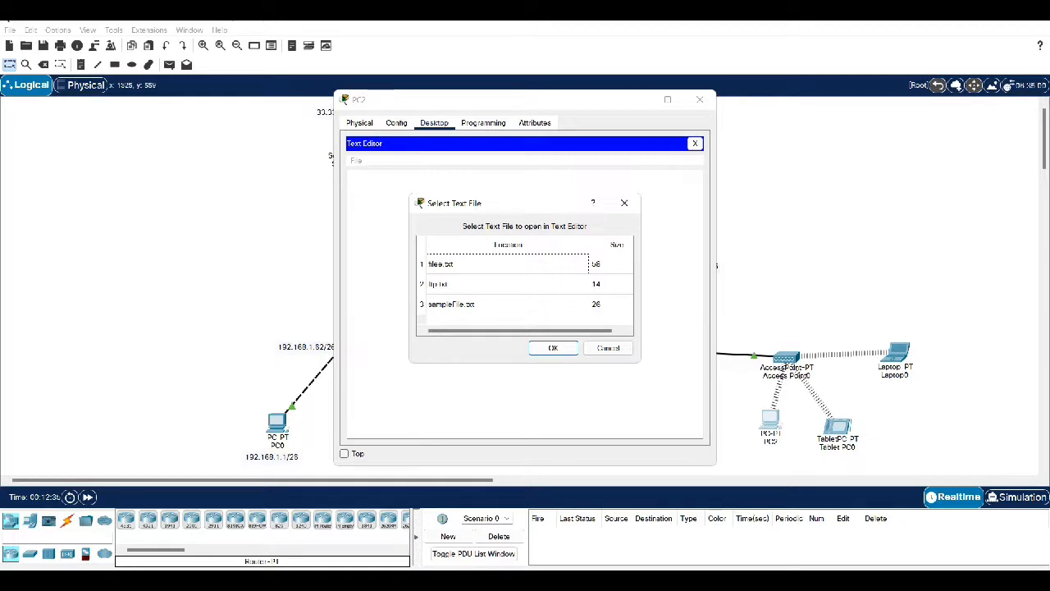
pyautogui.click(476, 284)
pyautogui.press('Return')
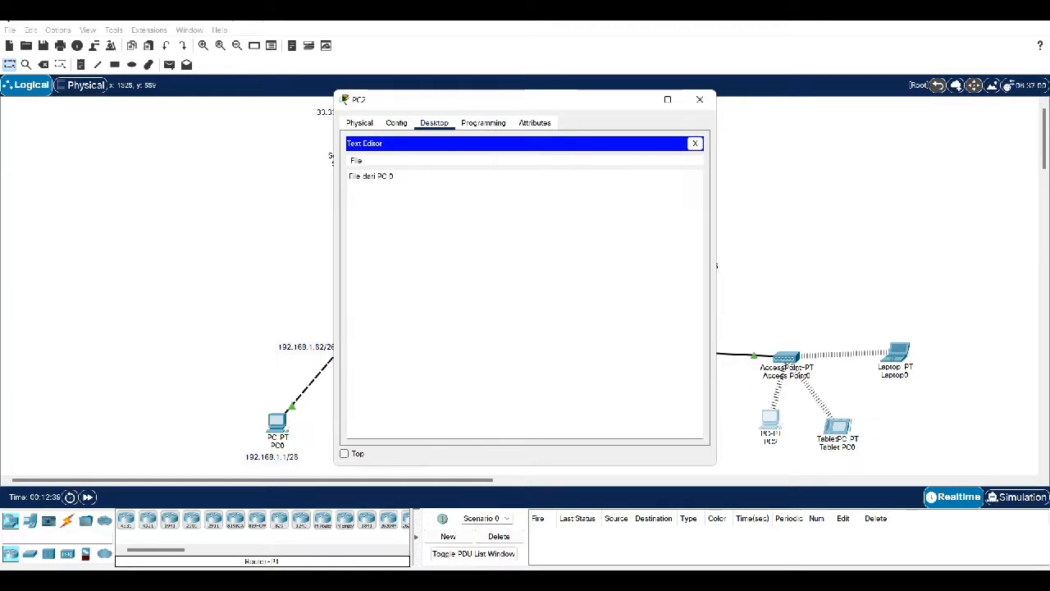
pyautogui.click(393, 176)
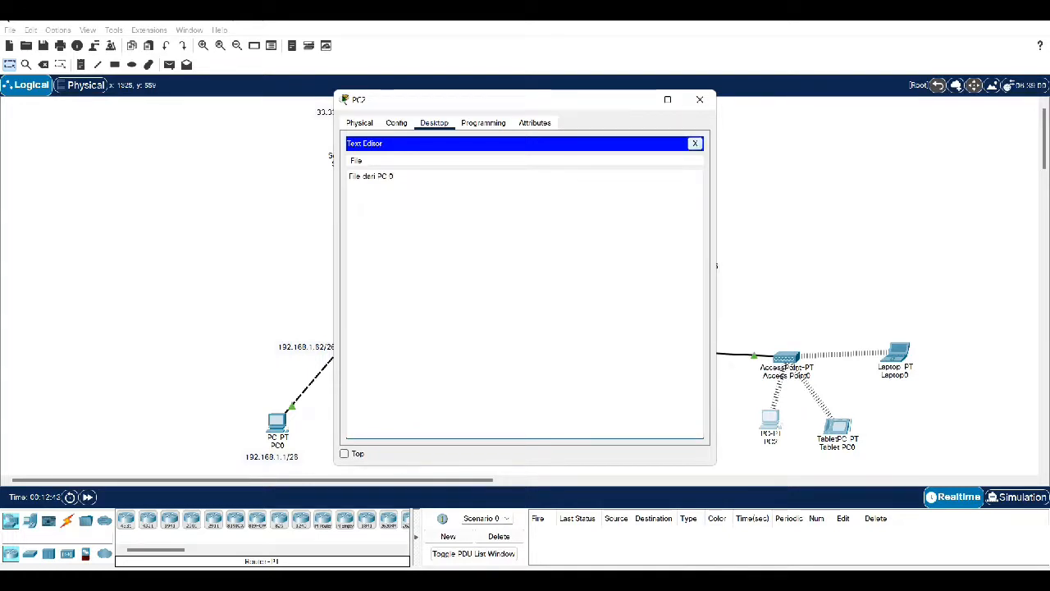
pyautogui.click(695, 143)
pyautogui.click(700, 100)
# In Laptop0's Command Prompt, run an nslookup of the FTP server's domain name
pyautogui.click(891, 356)
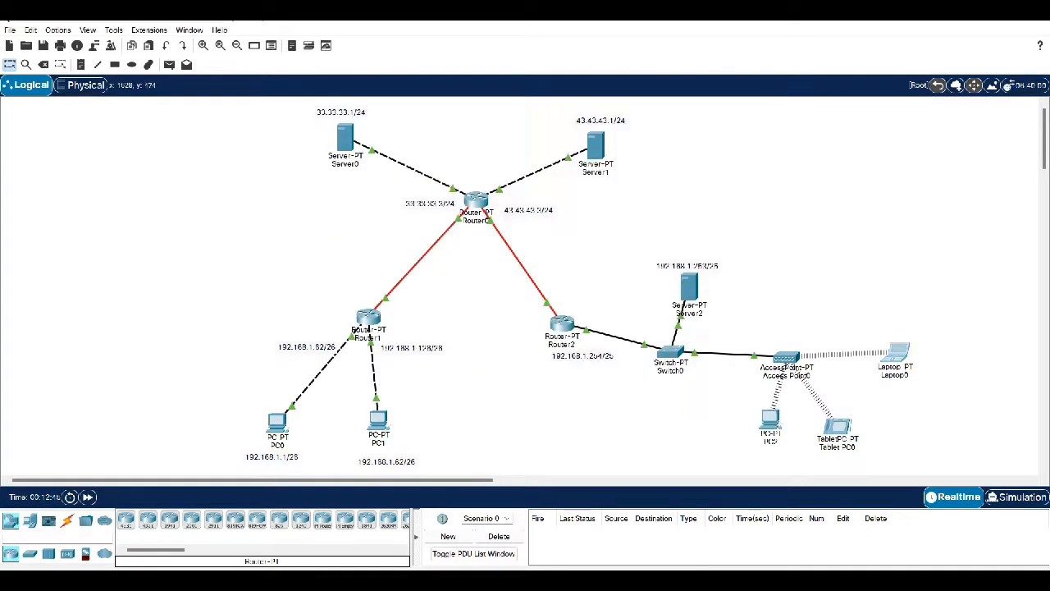
pyautogui.click(434, 122)
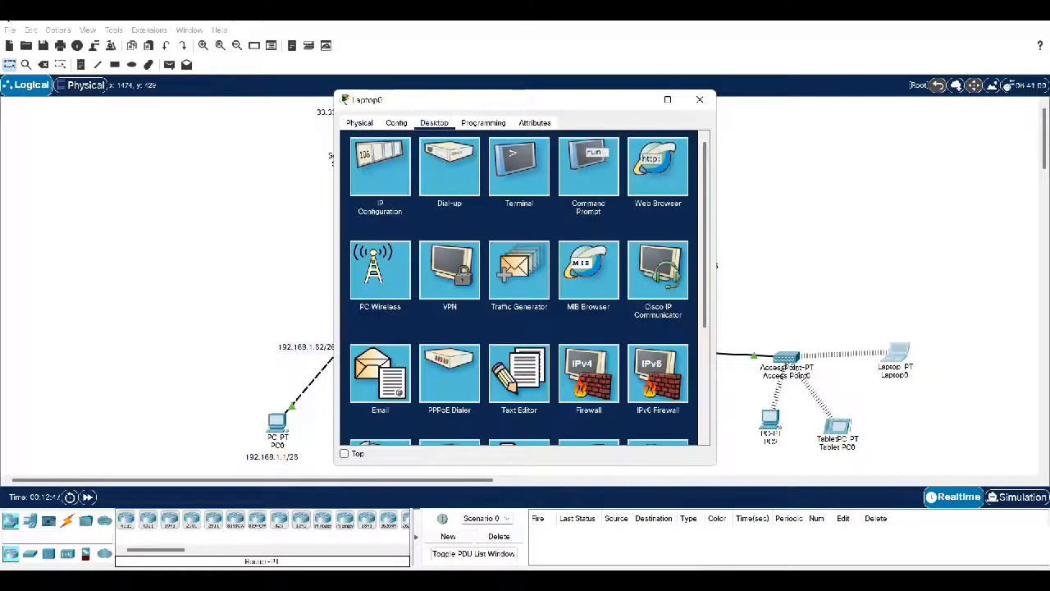
pyautogui.click(588, 168)
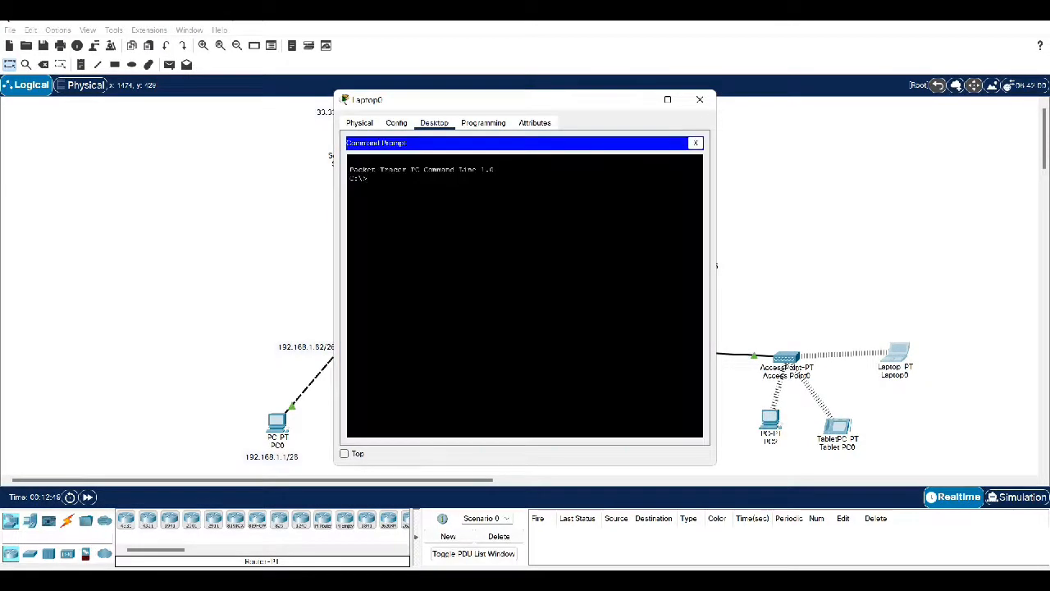
pyautogui.write('nslookup')
pyautogui.press('BackSpace')
pyautogui.press('BackSpace')
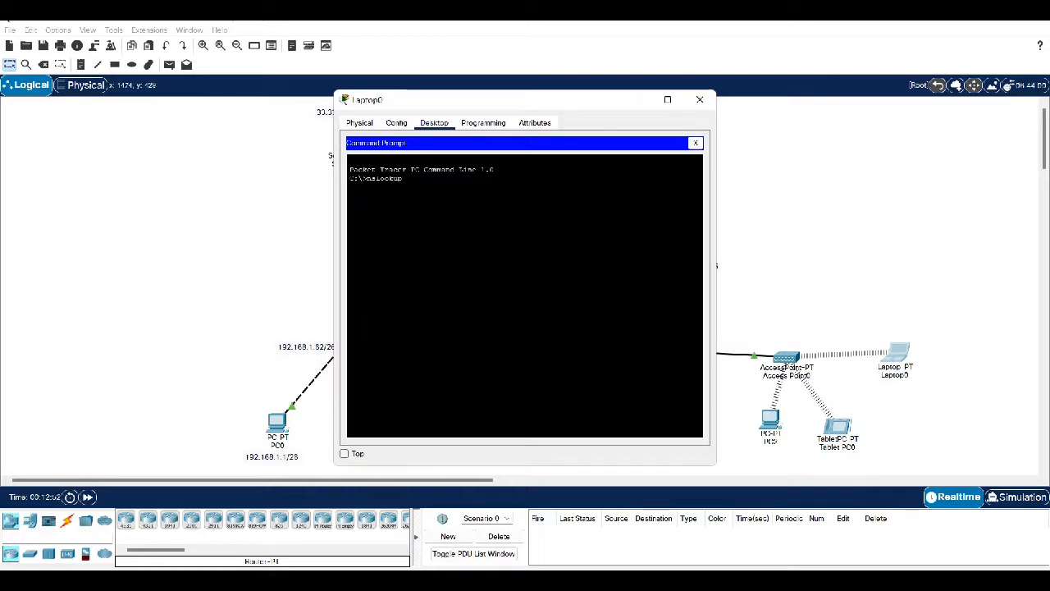
pyautogui.write('ttc')
pyautogui.write('.')
pyautogui.write('jarkom')
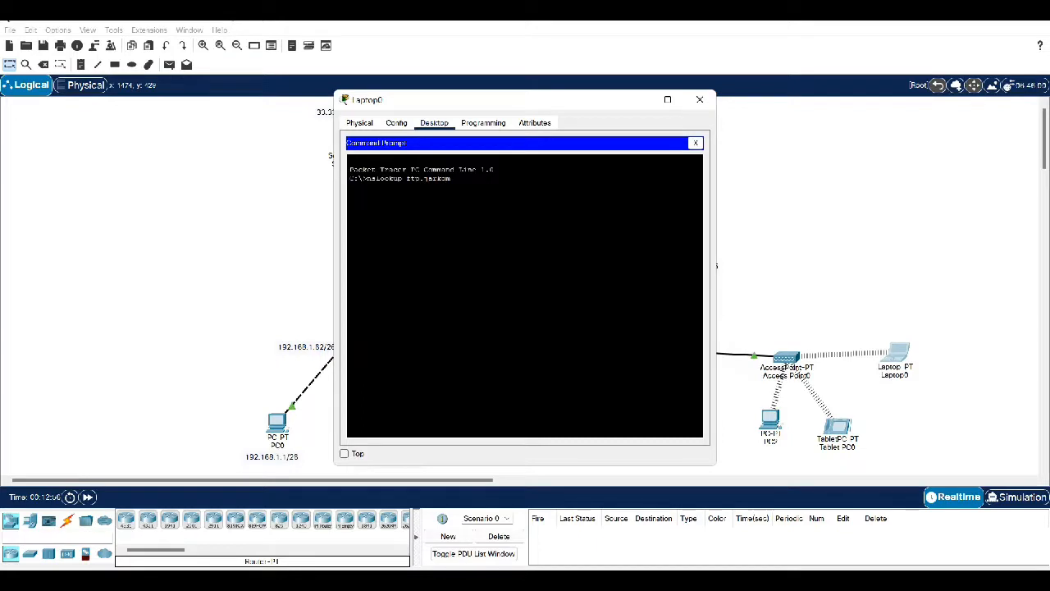
pyautogui.write('.com')
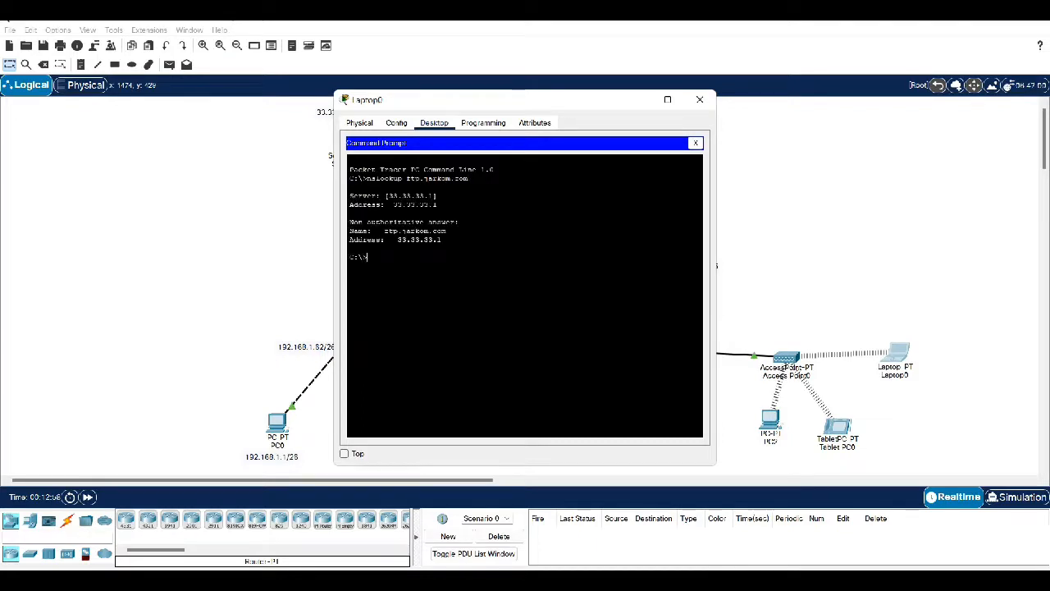
# Connect Laptop0 to ftp.jarkom.com over FTP and log in as the FTP user
pyautogui.write('ftp ftp.jarkom.com')
pyautogui.press('Return')
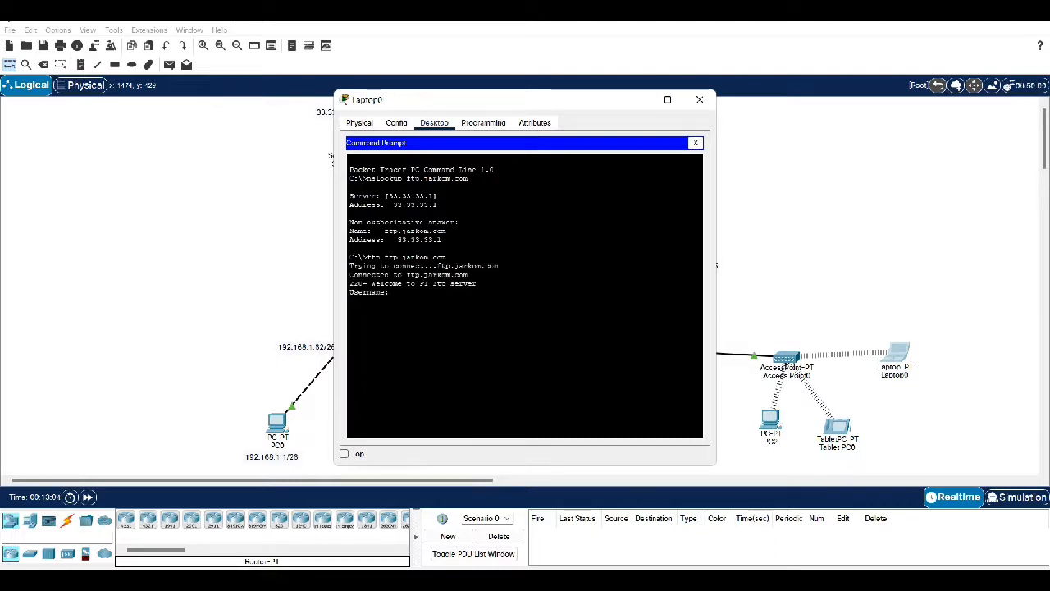
pyautogui.write('admin')
pyautogui.press('Return')
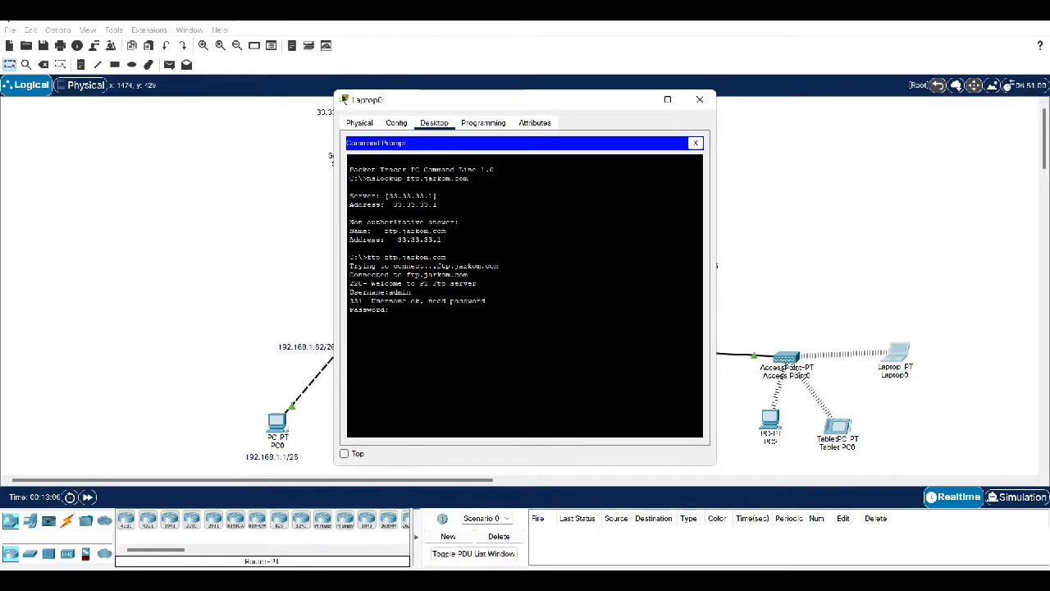
pyautogui.press('Return')
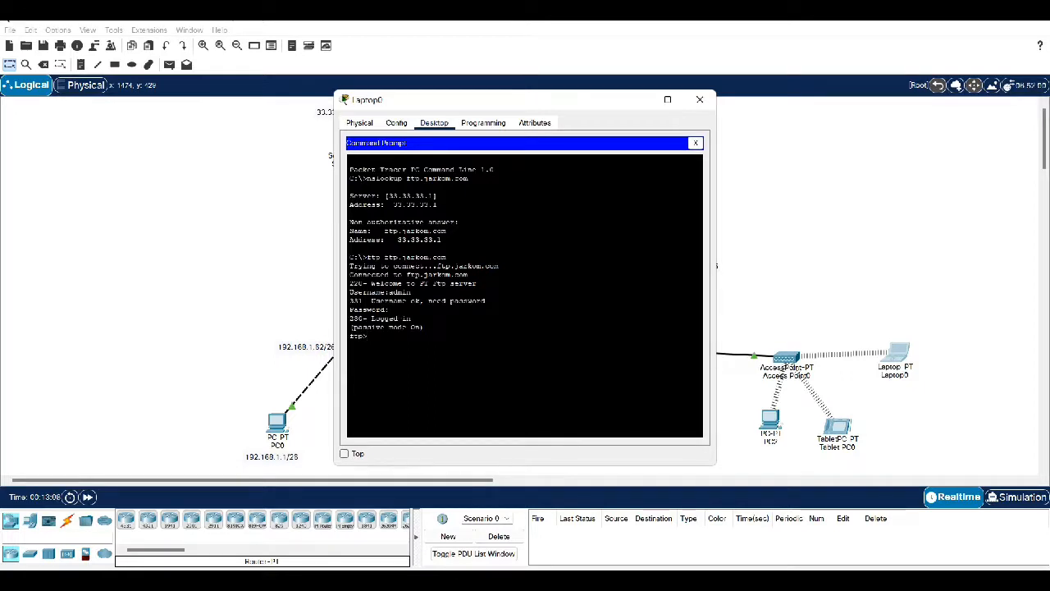
# Download ftp.txt with get, quit the session, and close the Command Prompt
pyautogui.write('get ftp.txt')
pyautogui.press('Return')
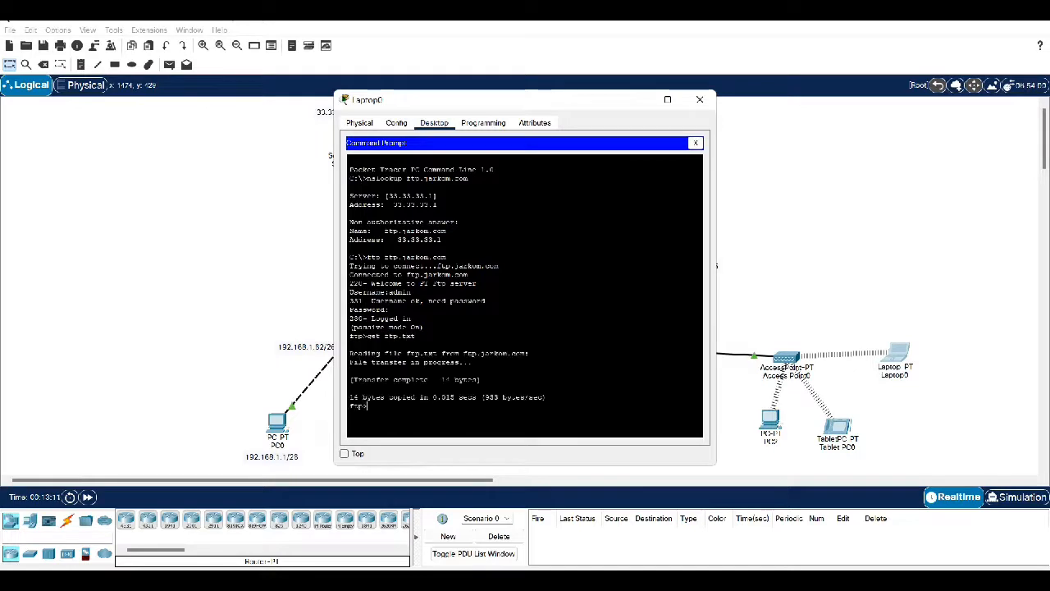
pyautogui.write('quit')
pyautogui.press('Return')
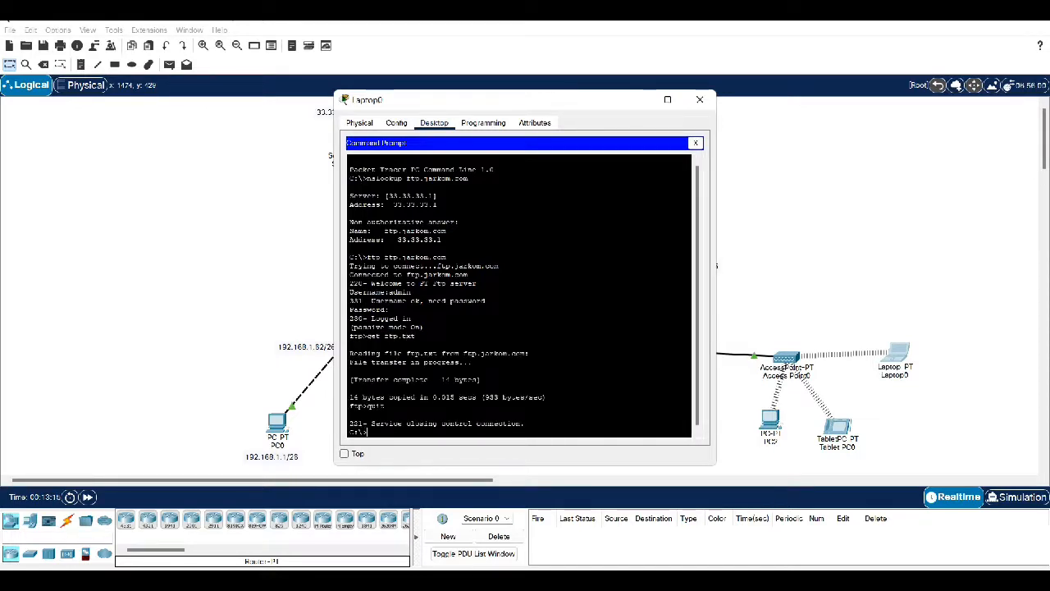
pyautogui.click(696, 143)
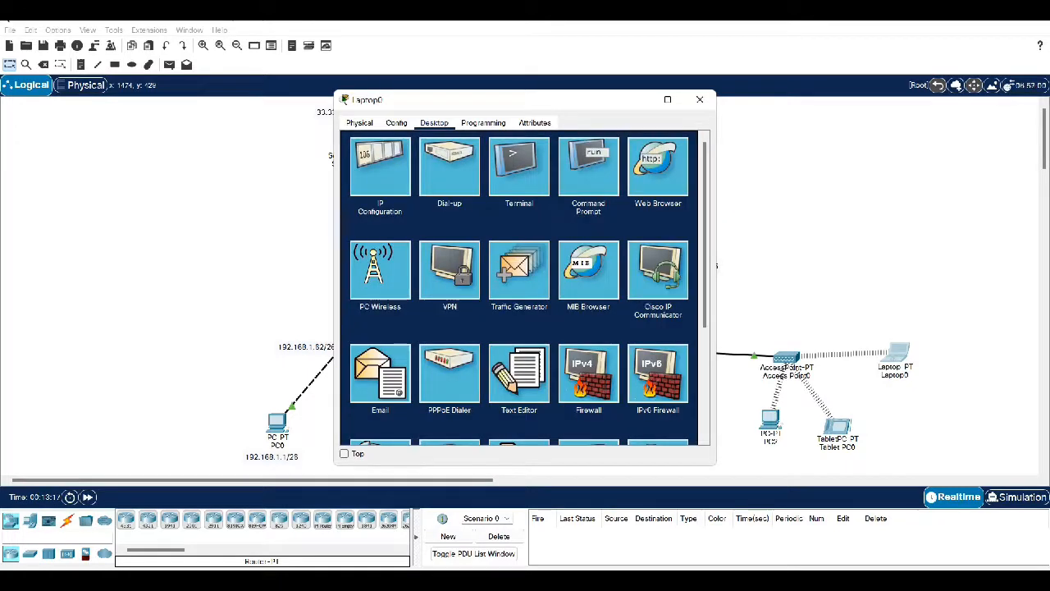
# Open ftp.txt in Laptop0's Text Editor, reading 'File dari PC 0', then close Laptop0's window
pyautogui.click(519, 373)
pyautogui.hotkey('ctrl', 'o')
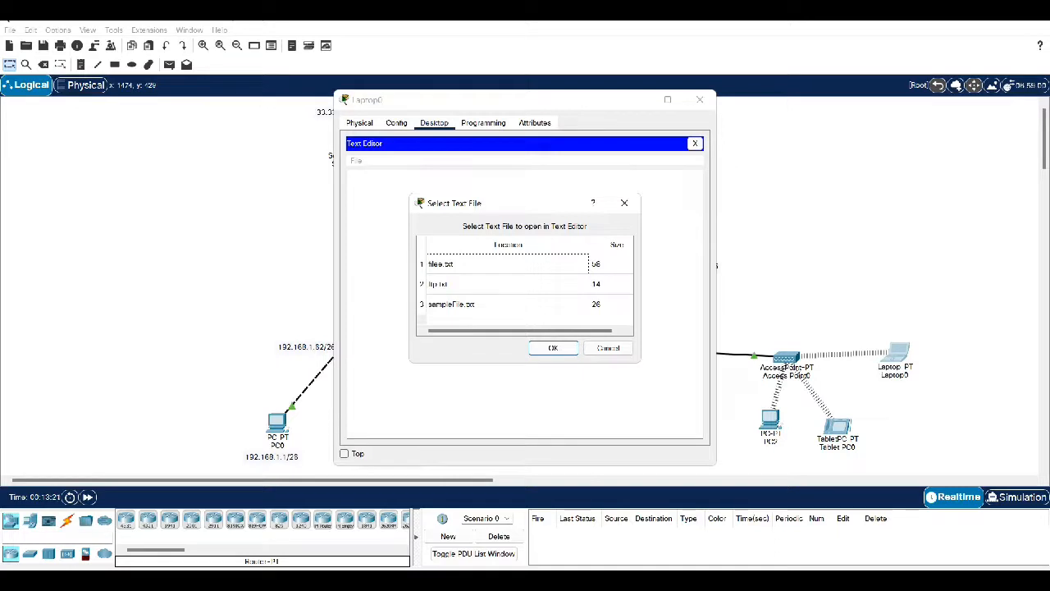
pyautogui.click(492, 283)
pyautogui.click(553, 348)
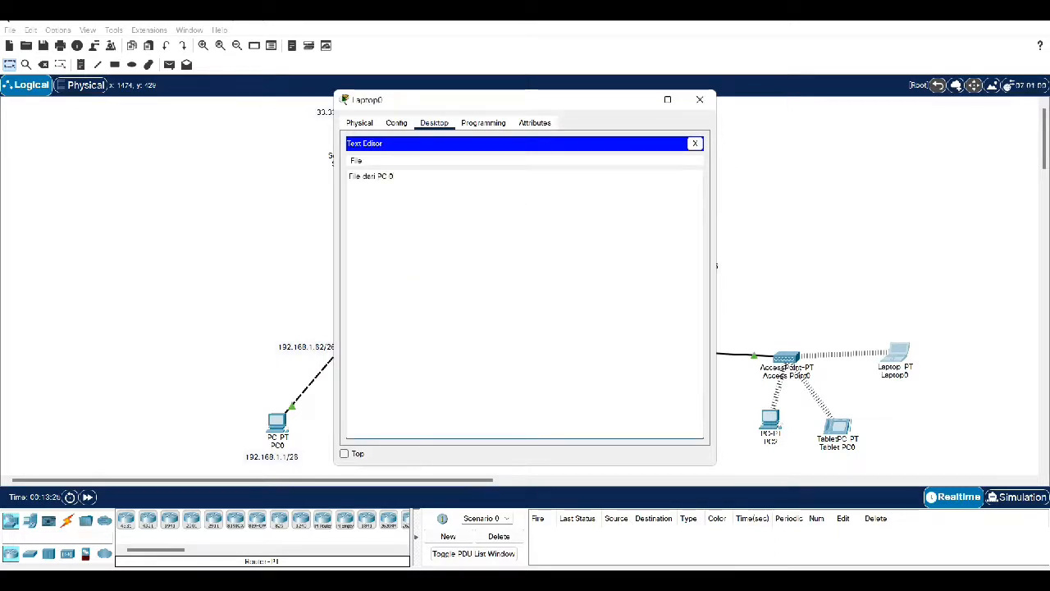
pyautogui.hotkey('ctrl', 'a')
pyautogui.click(695, 143)
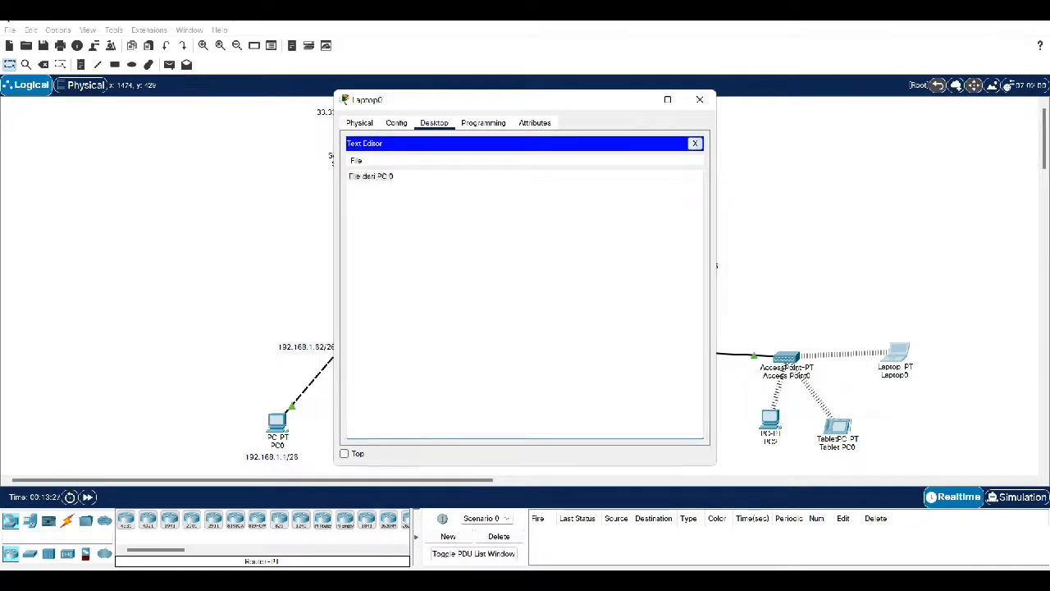
pyautogui.click(699, 100)
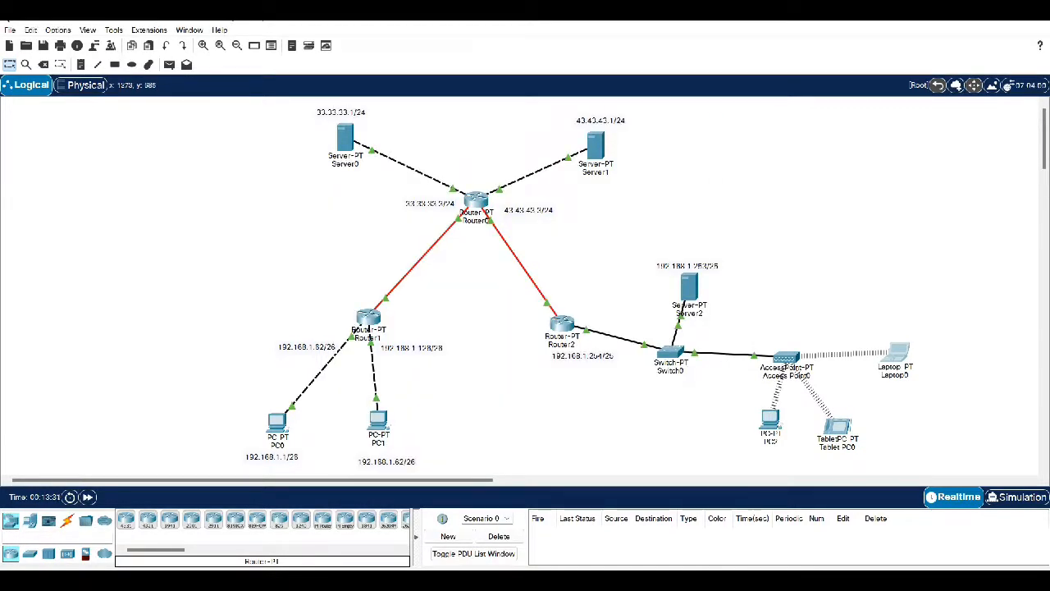
pyautogui.click(648, 581)
pyautogui.press('F12')
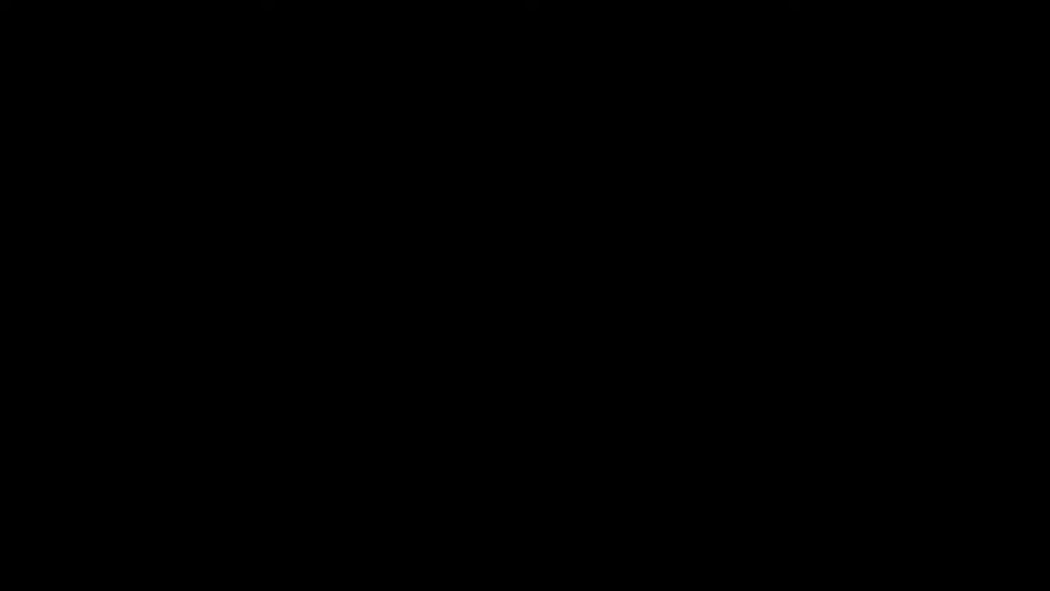